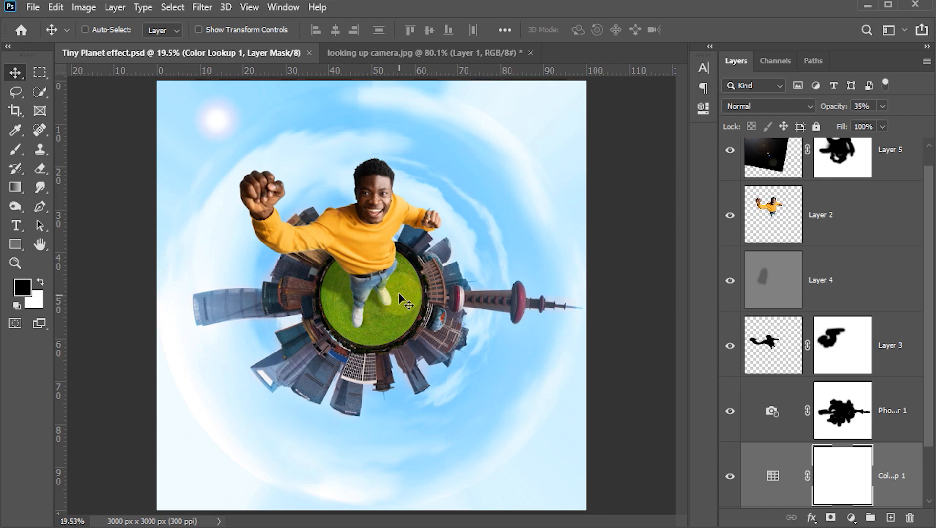
key("z")
left_click_drag(397, 292, 415, 276)
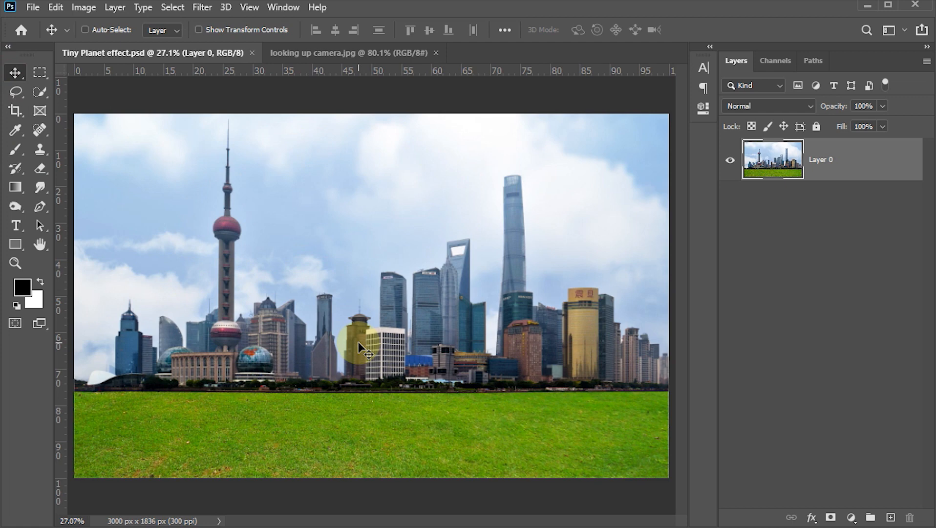
- Resize the skyline image to a square 3000 × 3000 px by setting the height to 3000 pixels without keeping proportions
left_click(84, 8)
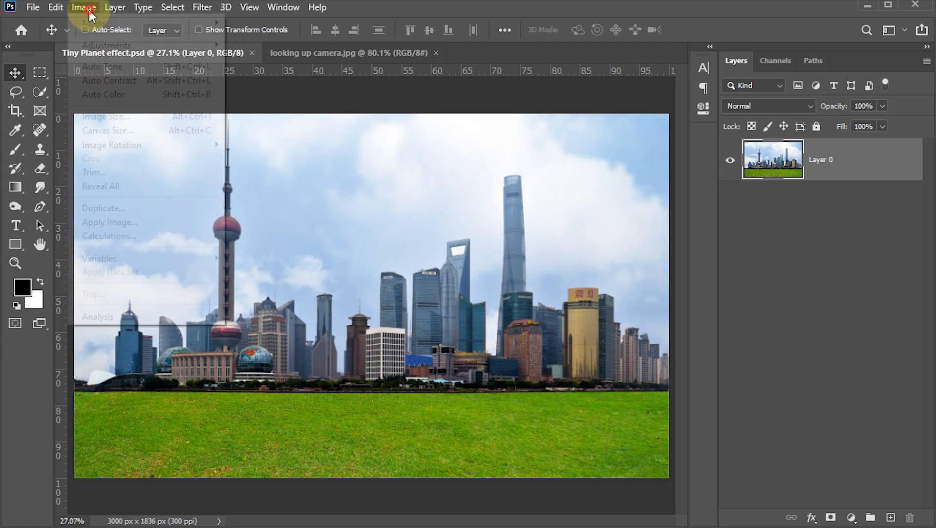
left_click(114, 117)
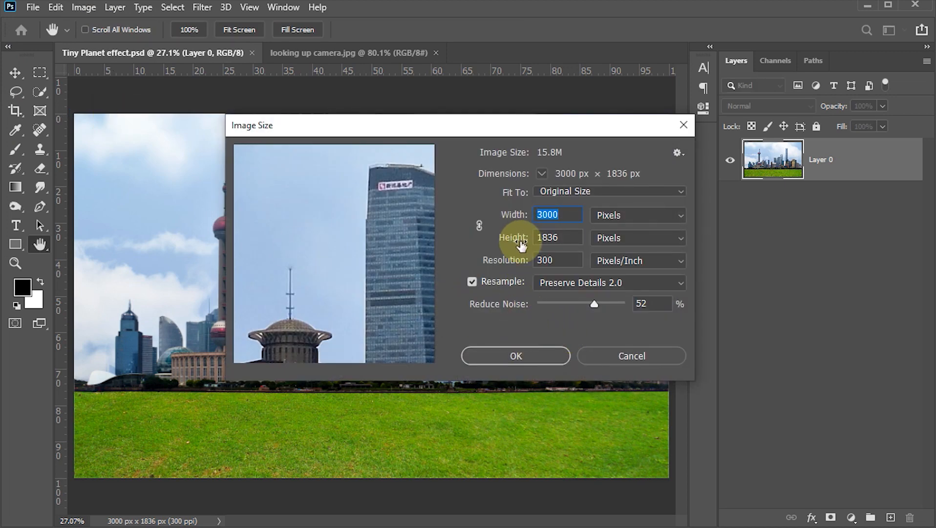
left_click_drag(565, 216, 537, 215)
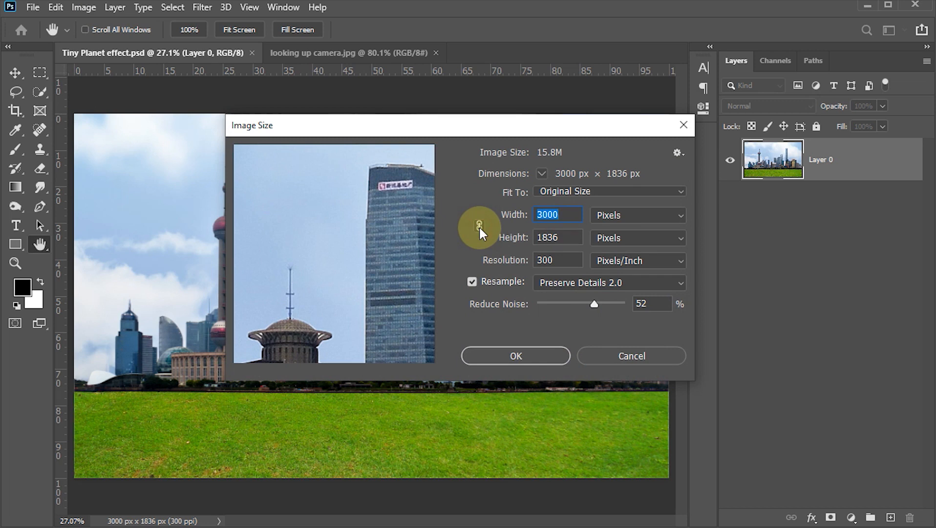
left_click_drag(560, 237, 538, 239)
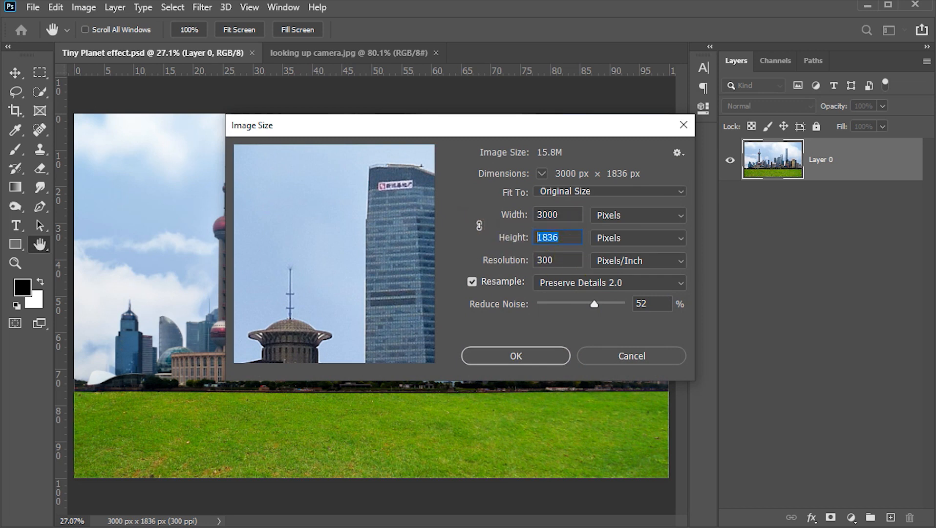
type("3000")
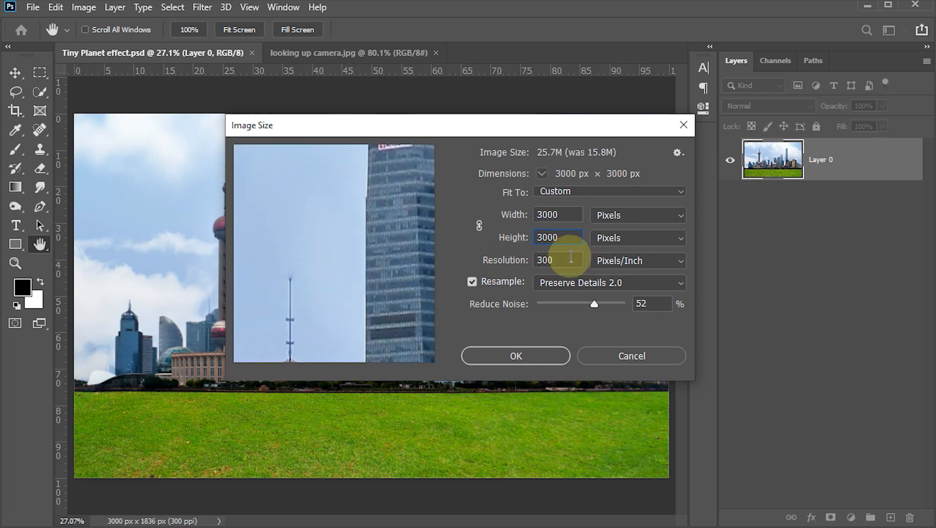
left_click(514, 353)
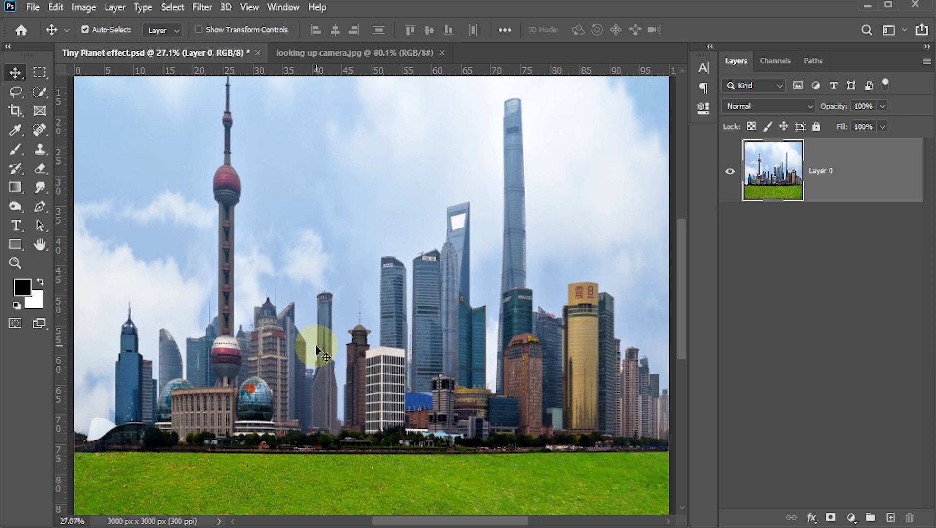
key("ctrl+0")
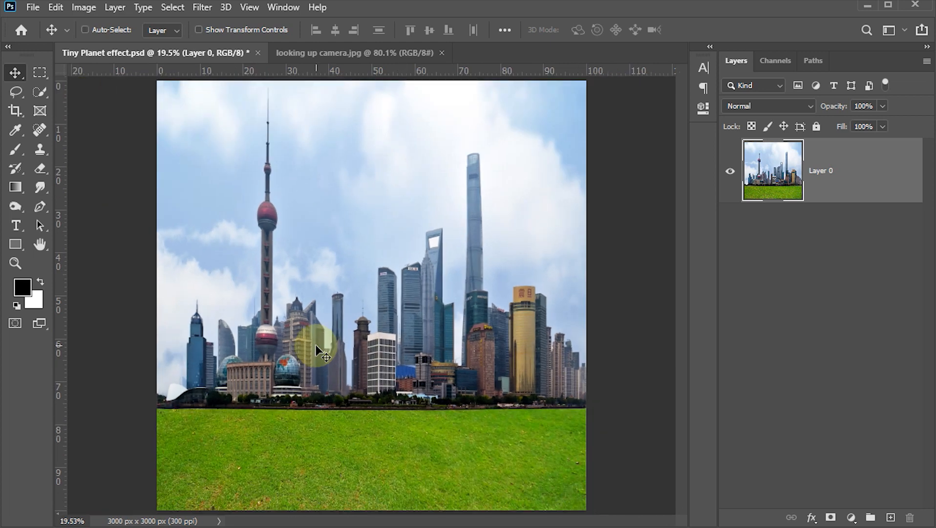
- Rotate the whole canvas by 180°
left_click(84, 10)
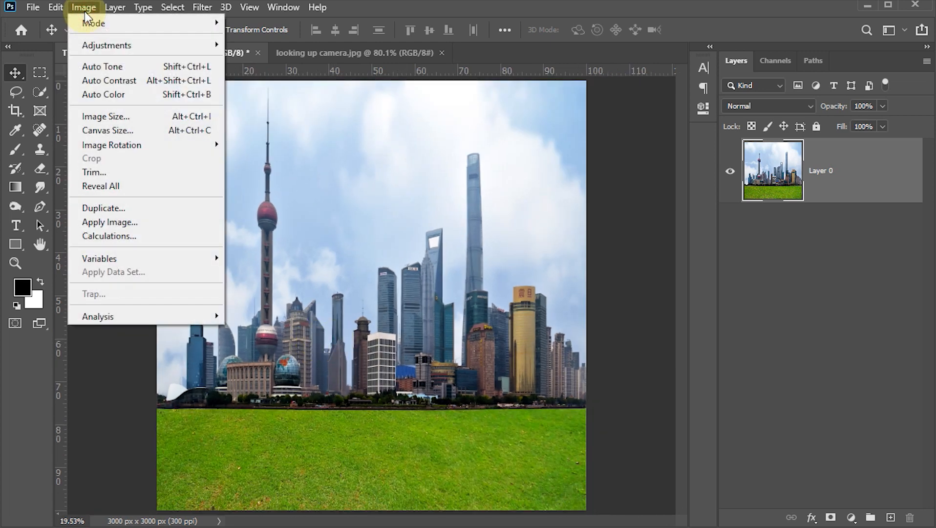
mouse_move(113, 148)
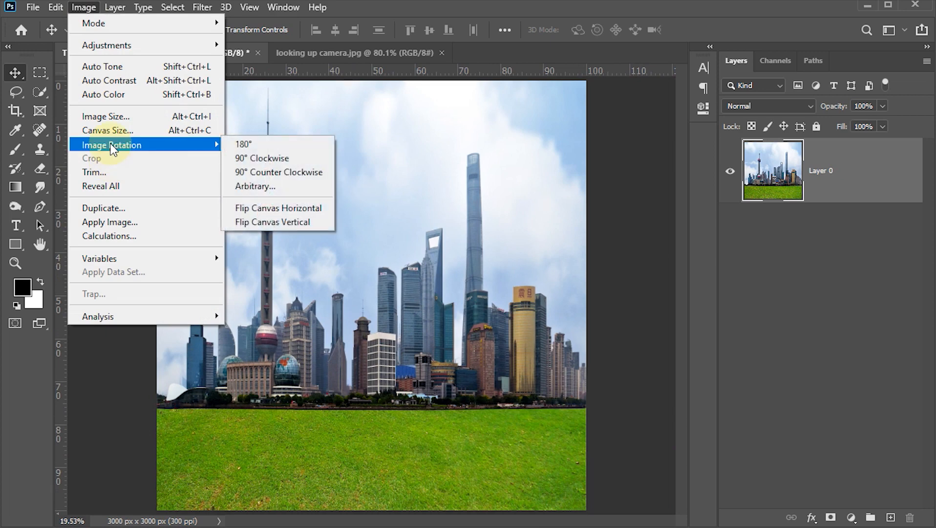
left_click(237, 145)
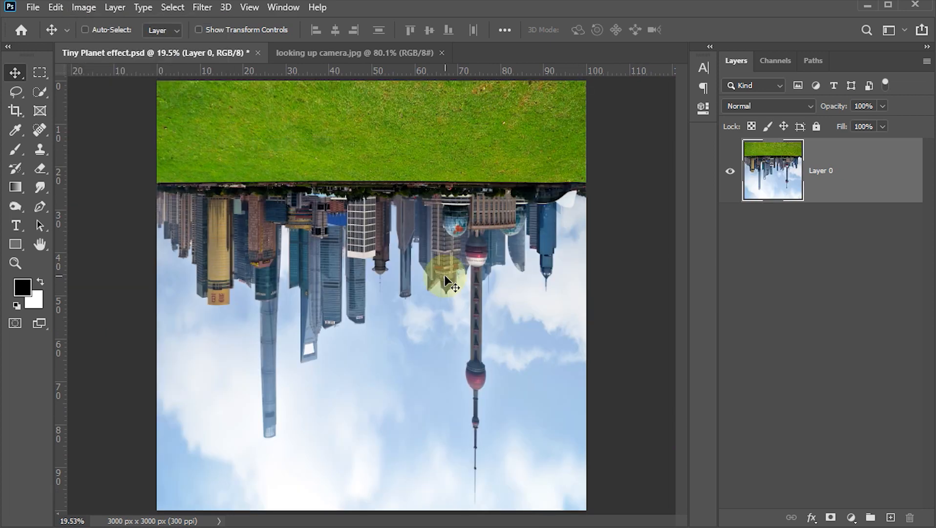
- Apply the Polar Coordinates distortion filter to the upside-down skyline using Rectangular to Polar
left_click(203, 7)
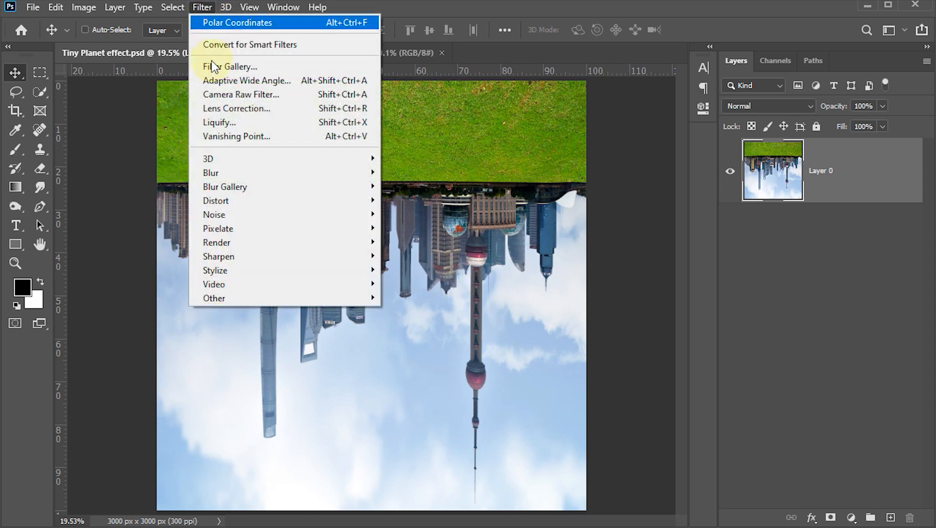
mouse_move(330, 200)
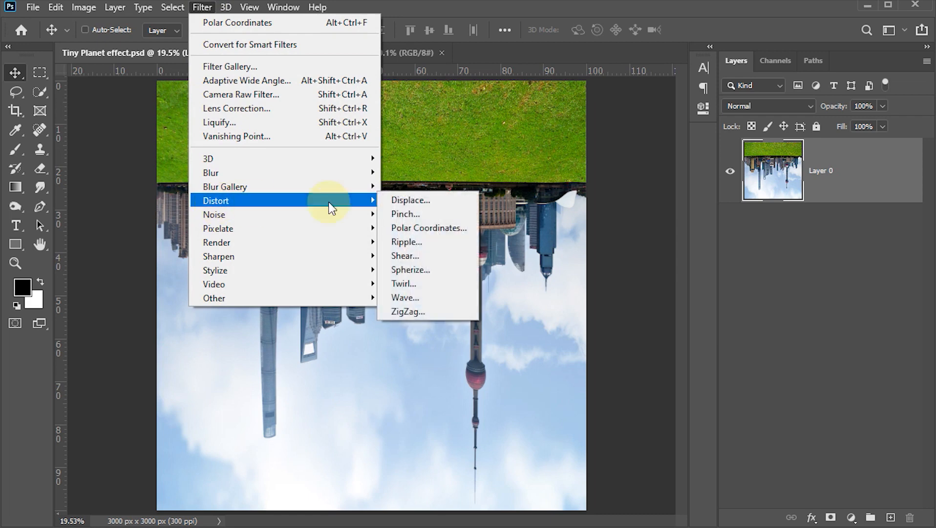
left_click(429, 226)
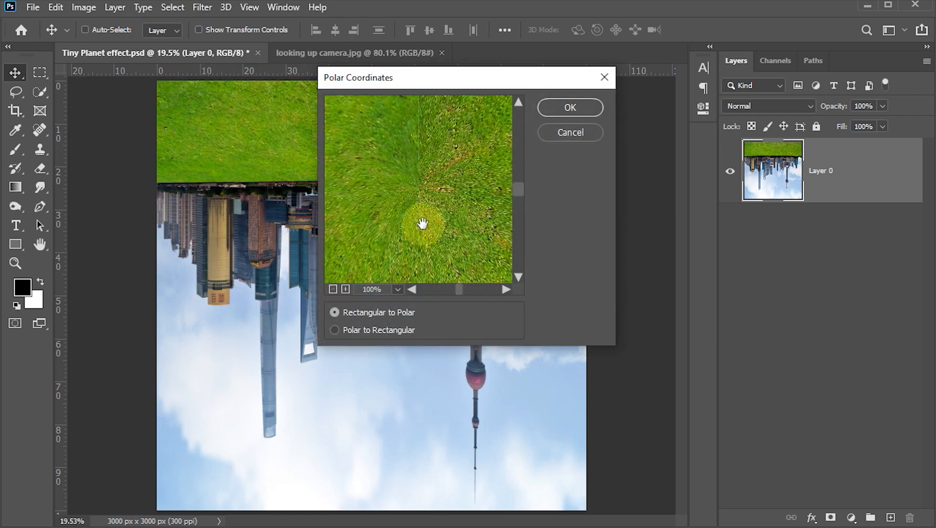
left_click(333, 290)
left_click(333, 289)
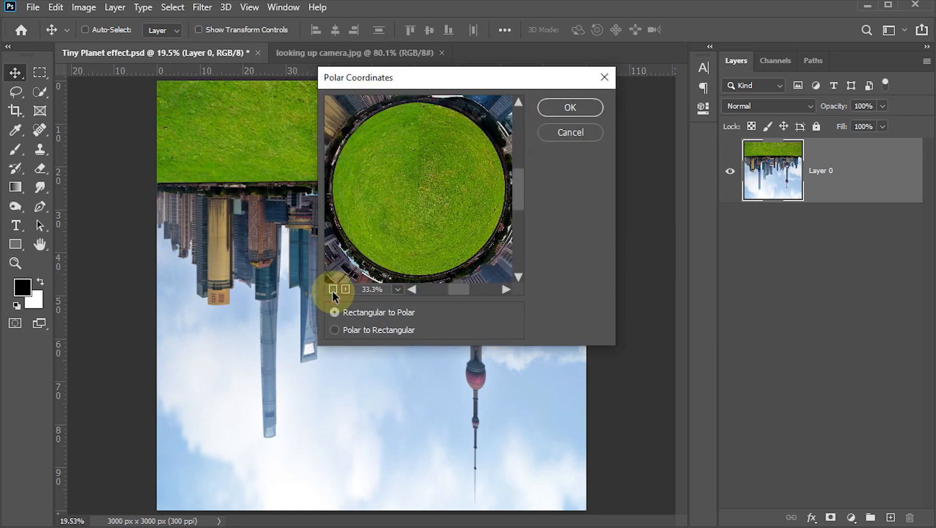
left_click(333, 289)
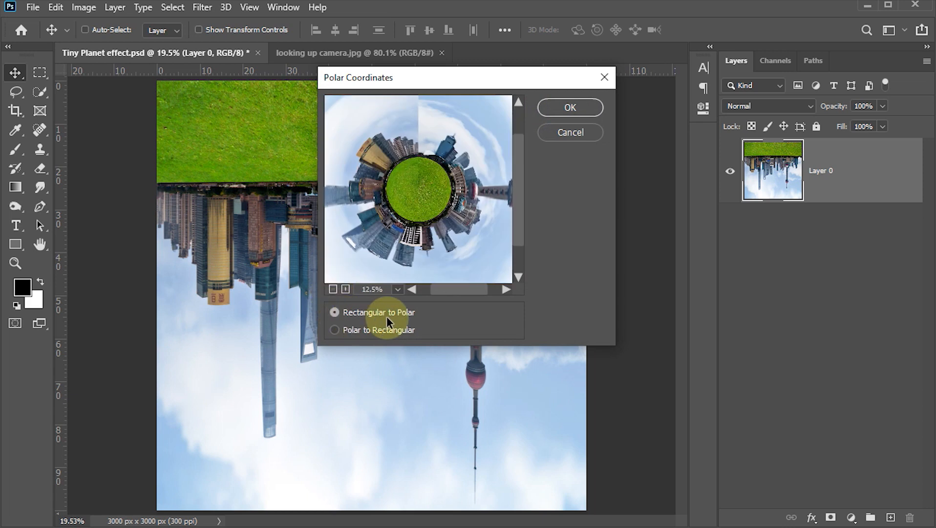
left_click(570, 108)
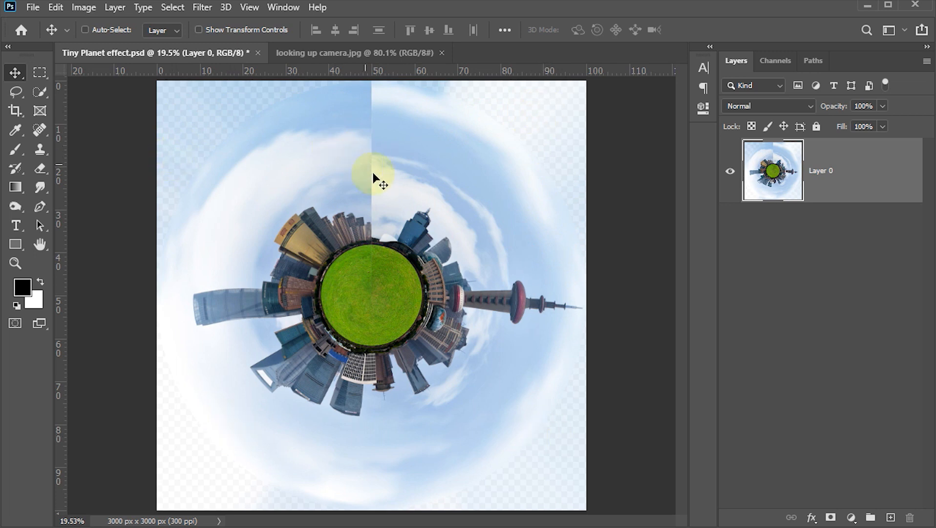
- Add a black Solid Color fill layer and place it beneath Layer 0
left_click(852, 517)
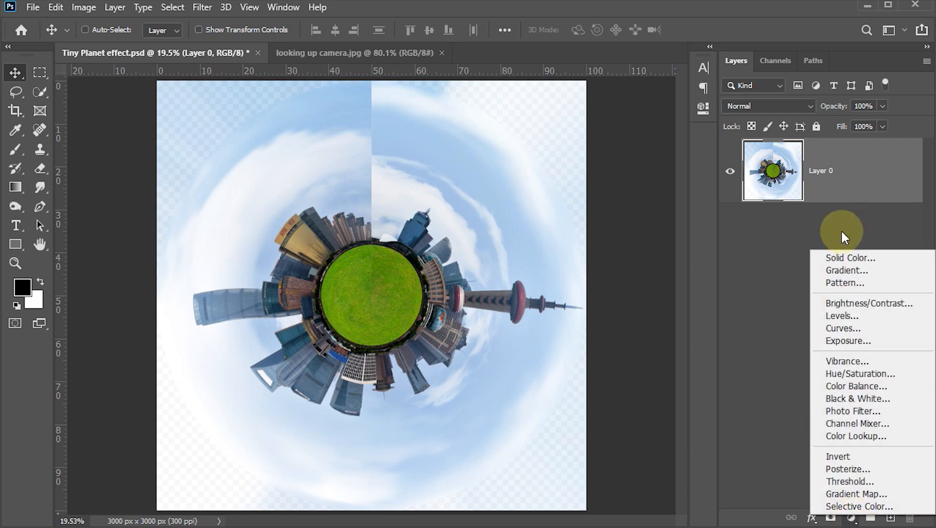
left_click(842, 258)
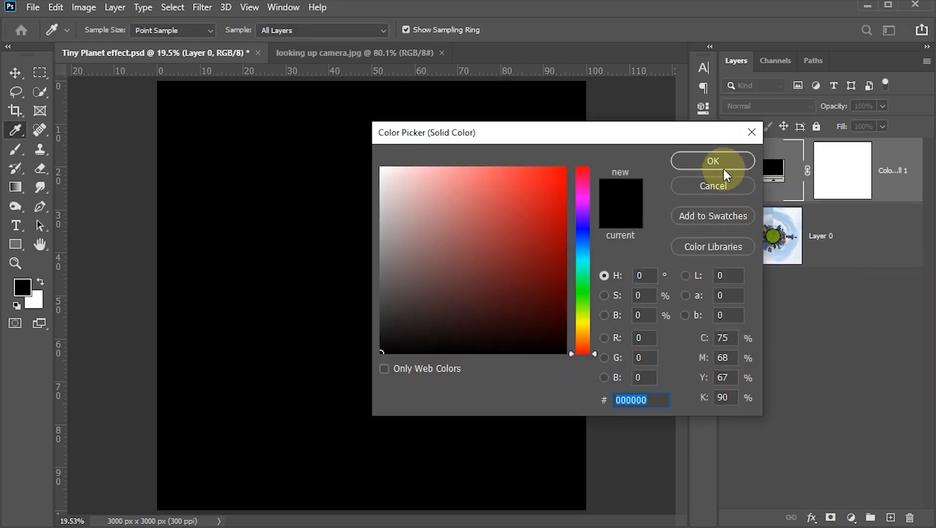
left_click(717, 160)
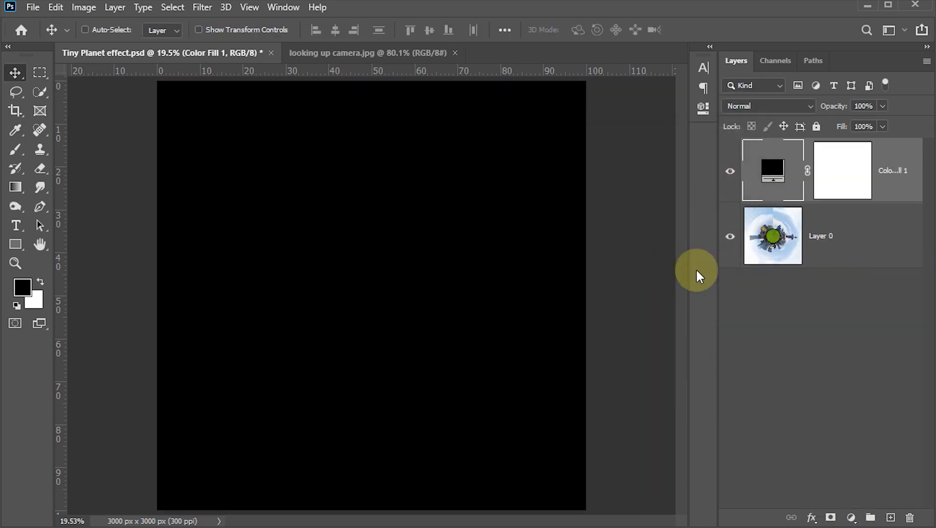
left_click_drag(778, 175, 788, 267)
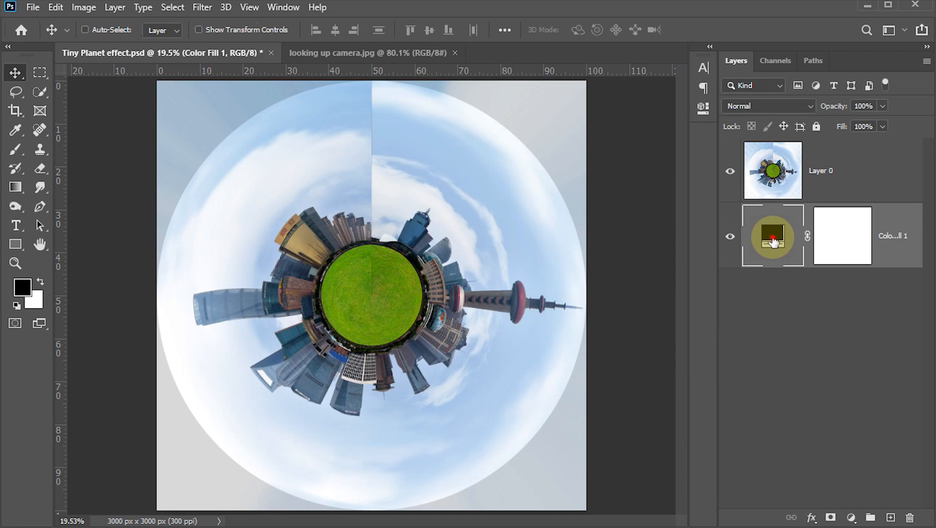
- Change the fill layer's colour to the light blue cae1f4 sampled from the sky
double_click(774, 239)
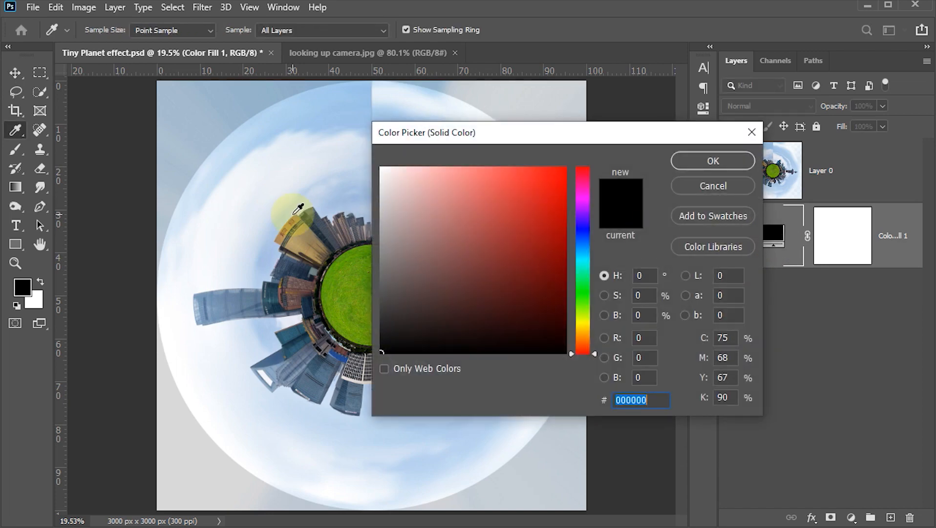
left_click(228, 150)
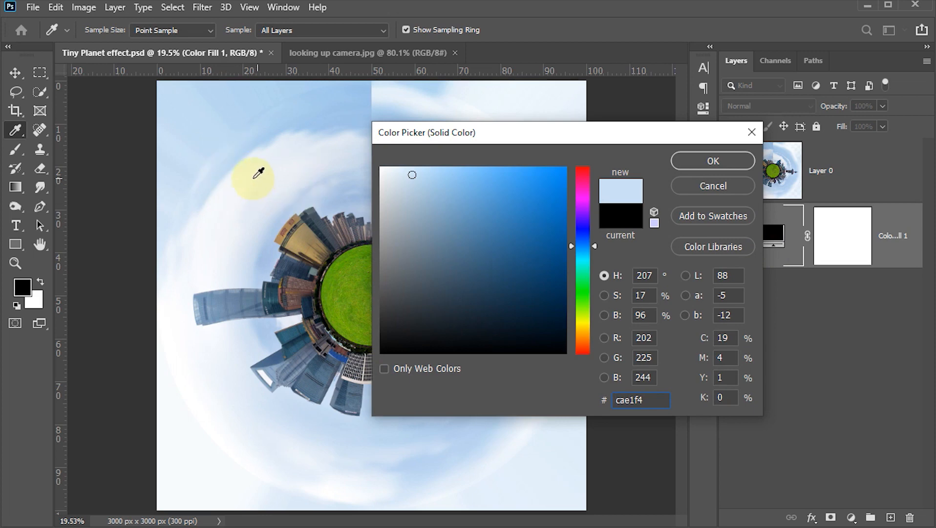
left_click(689, 164)
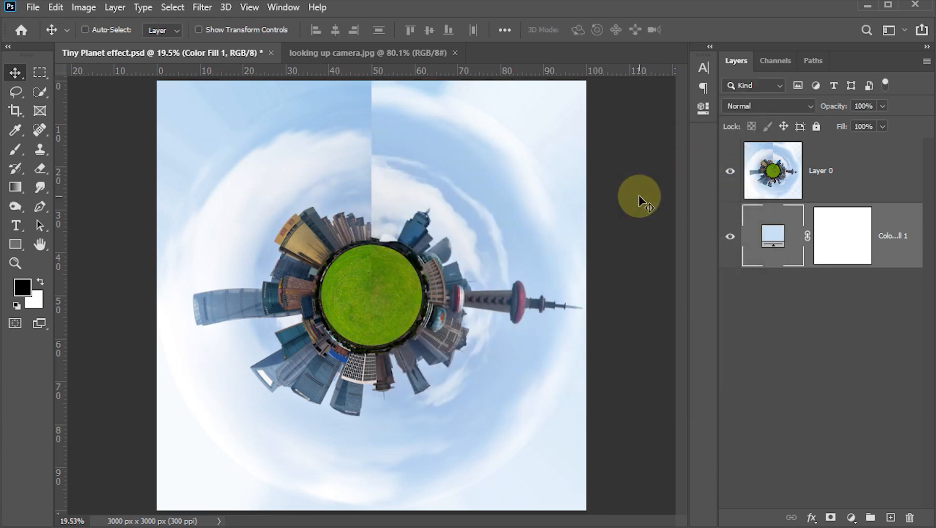
- Merge Layer 0 and the colour fill layer into one layer
left_click(784, 180)
key("ctrl")
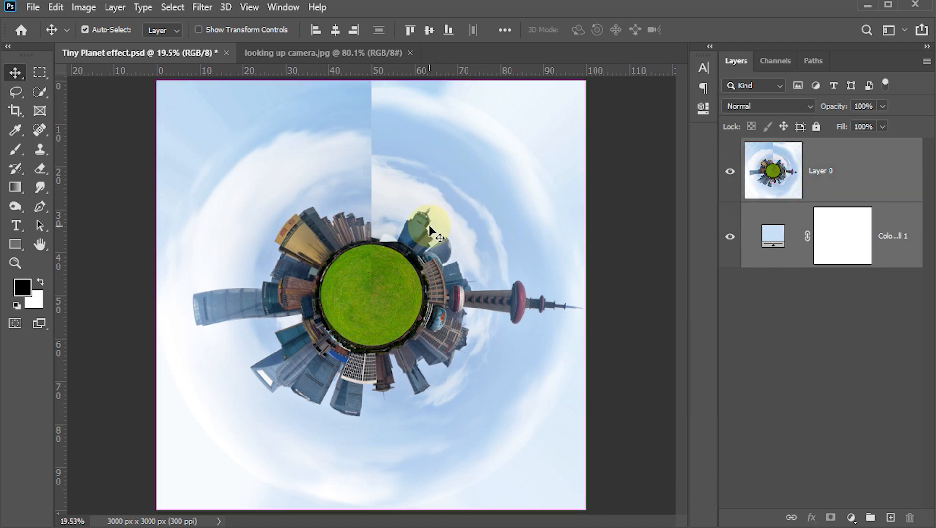
key("ctrl+e")
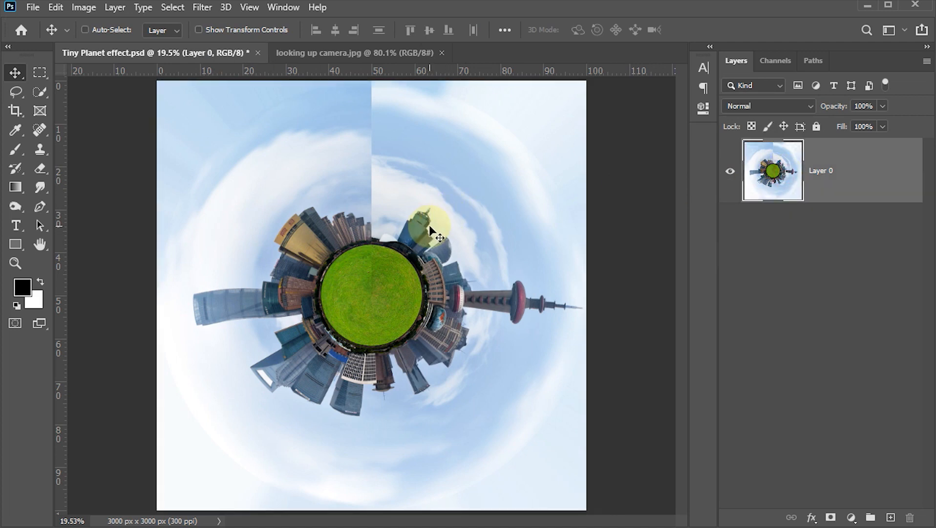
- Paint over the vertical seam in the grass circle with the Spot Healing Brush to blend both halves
key("z")
left_click_drag(383, 244, 420, 351)
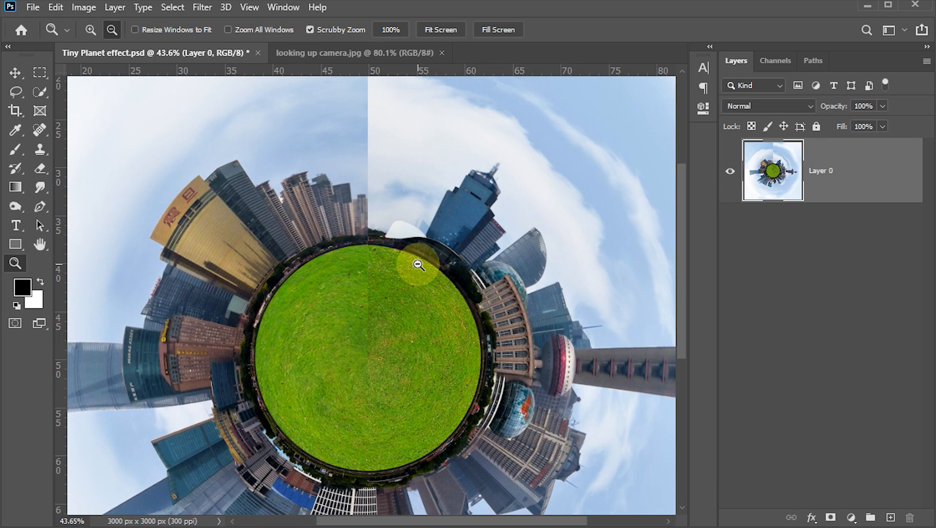
left_click(36, 128)
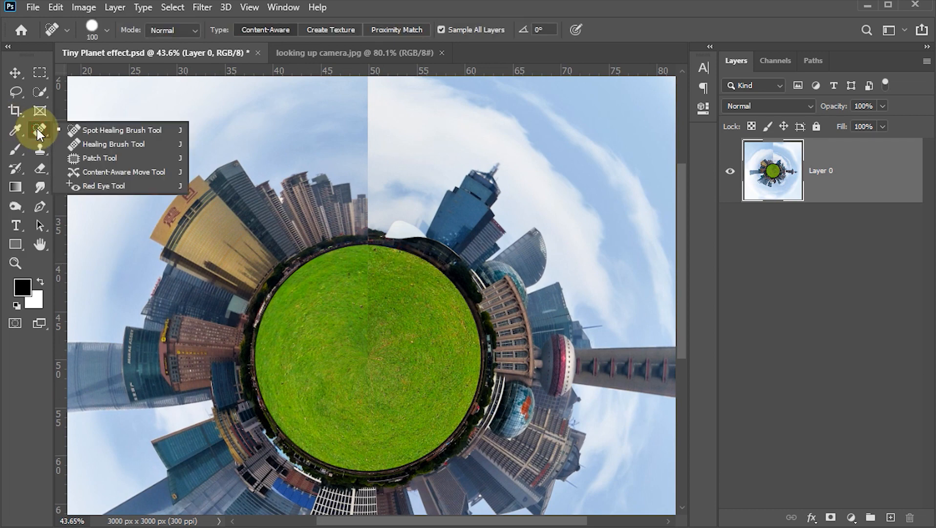
left_click(97, 128)
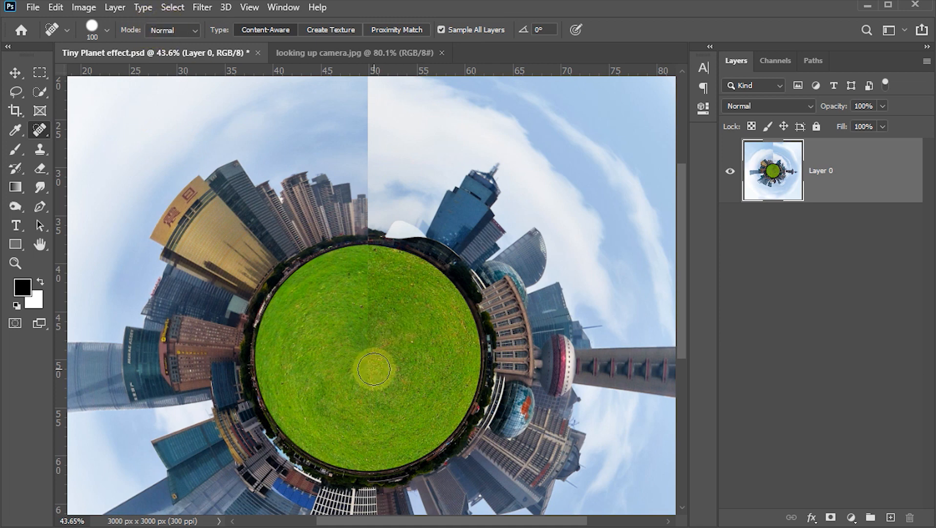
left_click_drag(370, 369, 370, 265)
mouse_move(376, 340)
left_mouse_down()
mouse_move(372, 290)
mouse_move(384, 269)
mouse_move(384, 416)
left_mouse_up()
- Brush along the vertical seam in the sky above the planet with the Spot Healing Brush
left_click_drag(399, 229, 400, 359)
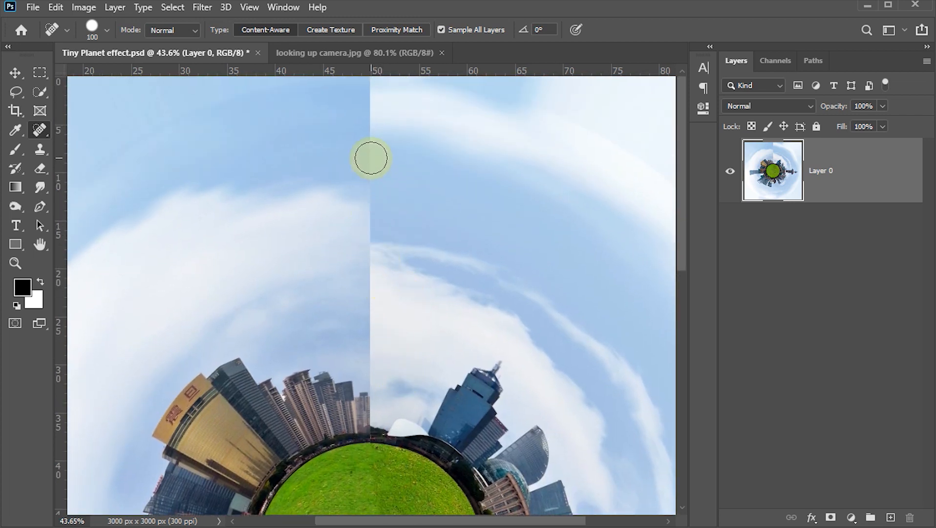
left_click_drag(371, 158, 372, 226)
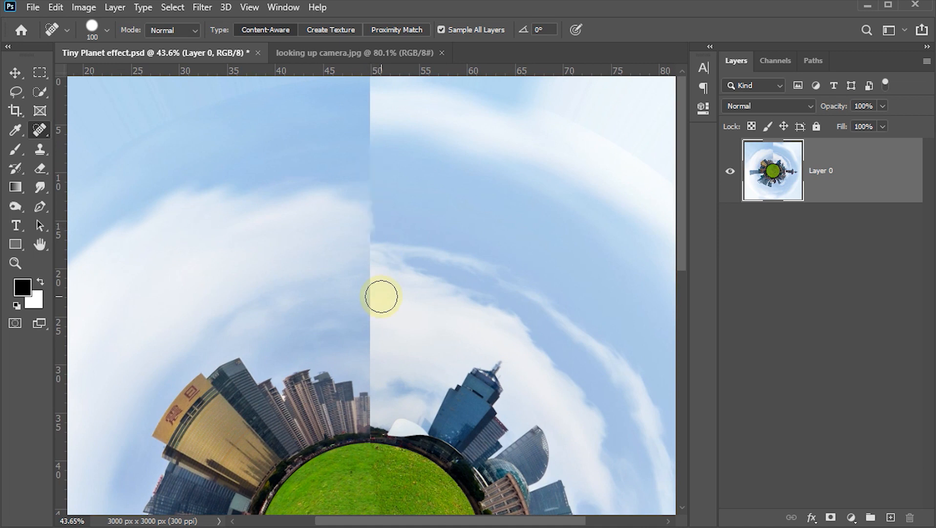
left_click_drag(372, 261, 375, 352)
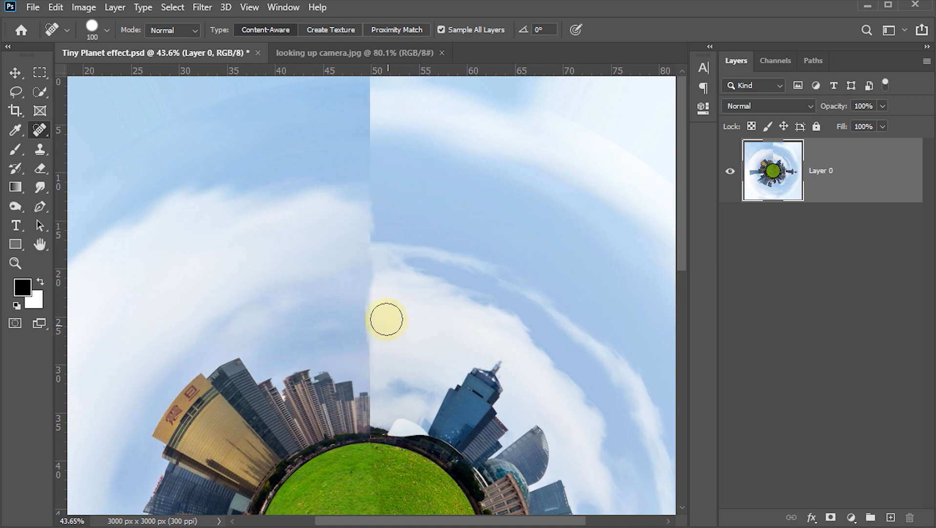
mouse_move(389, 274)
left_mouse_down()
mouse_move(364, 269)
mouse_move(374, 348)
left_mouse_up()
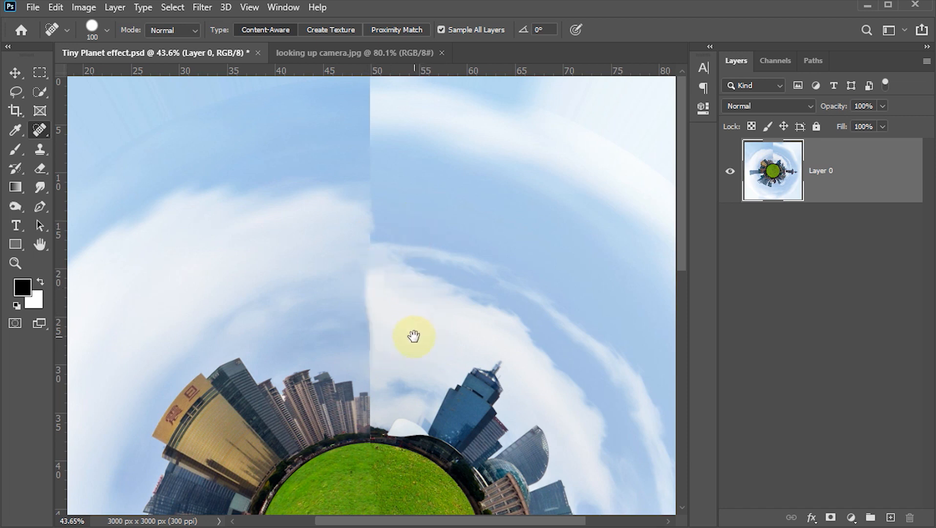
mouse_move(376, 103)
left_mouse_down()
mouse_move(372, 94)
mouse_move(373, 144)
left_mouse_up()
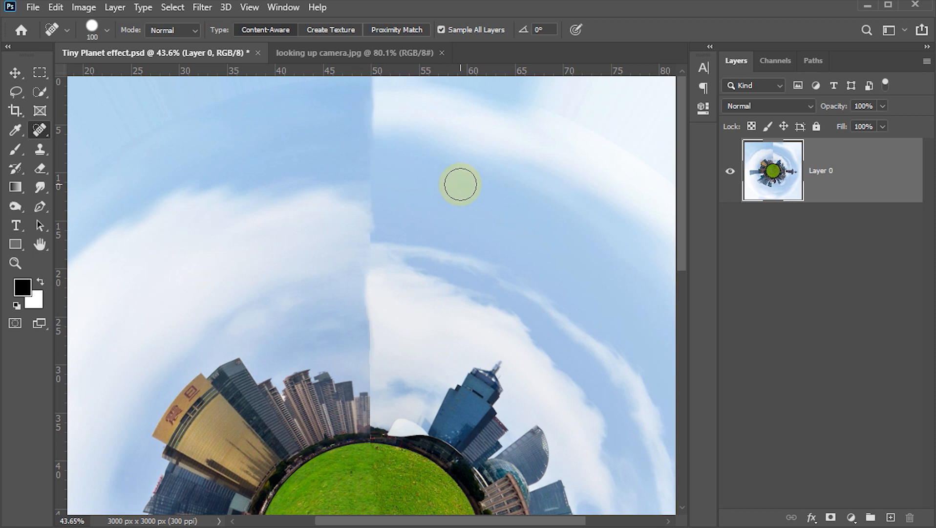
- Add a new empty layer above Layer 0 for retouching and set the Clone Stamp to a 300 px brush
key("s")
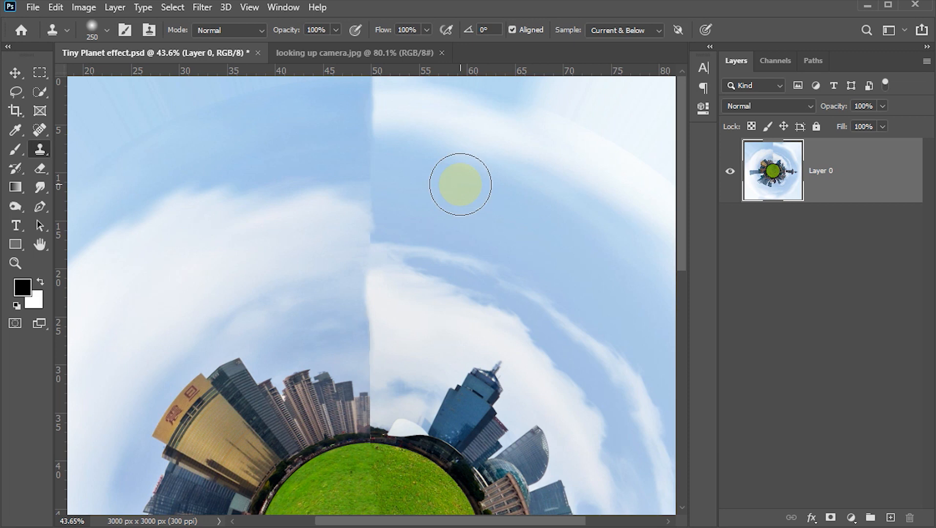
left_click(40, 151)
left_click(93, 146)
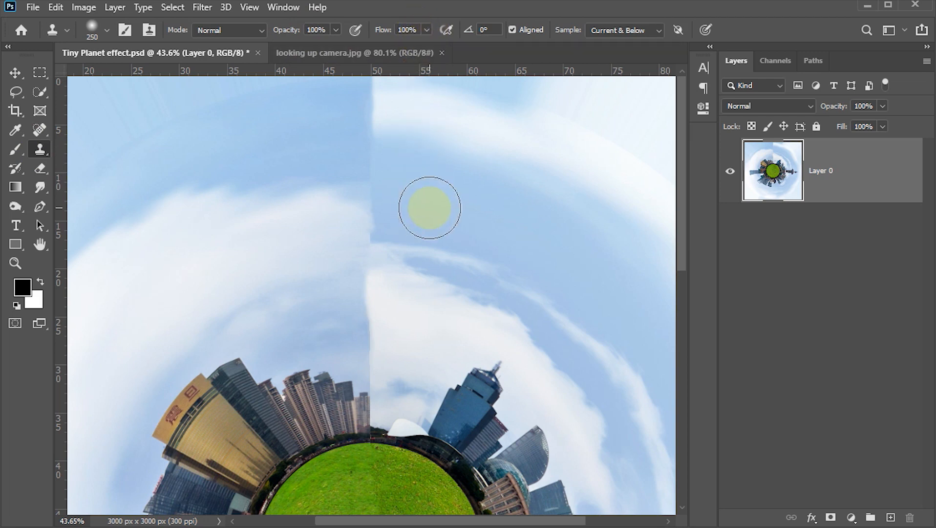
scroll(429, 208, "down", 1)
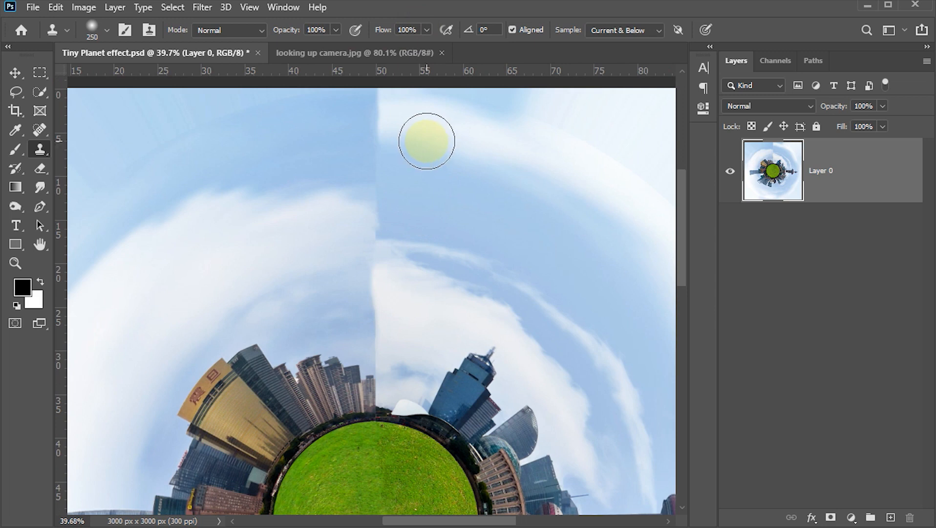
key("bracketright")
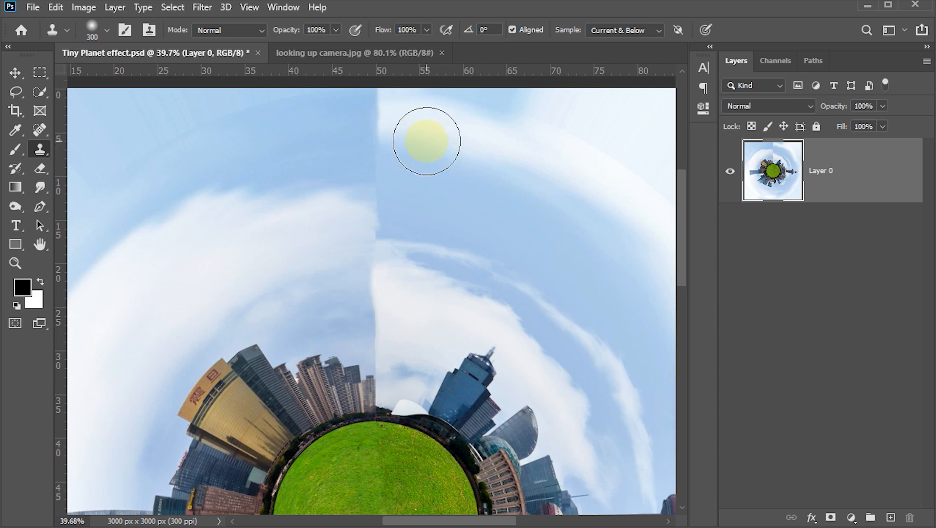
left_click(891, 517)
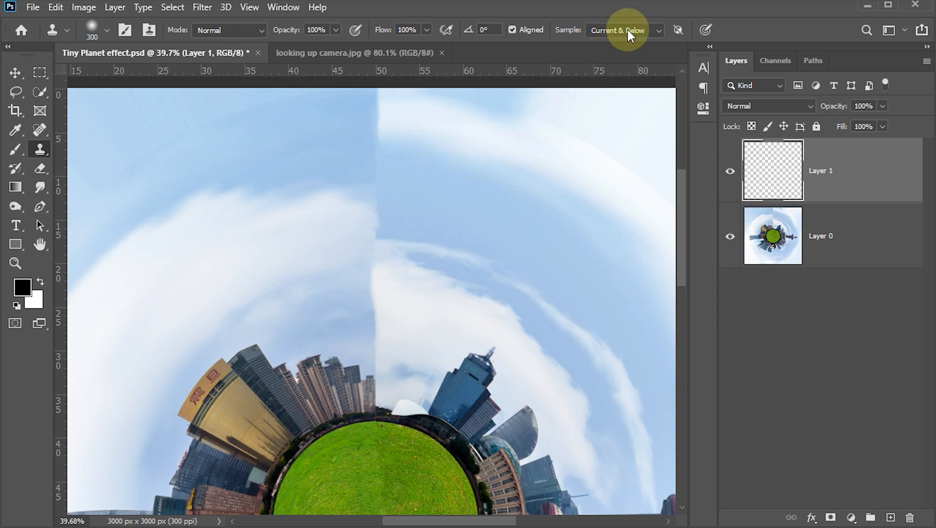
- Clone clouds and blue sky across the vertical seam above the planet with the Clone Stamp at 100% opacity
left_click(424, 121, "alt")
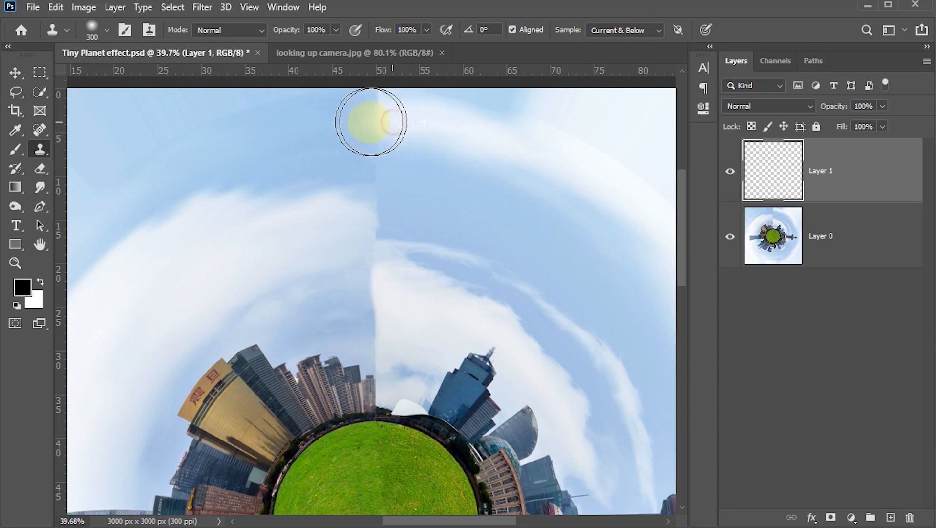
left_click_drag(372, 122, 405, 123)
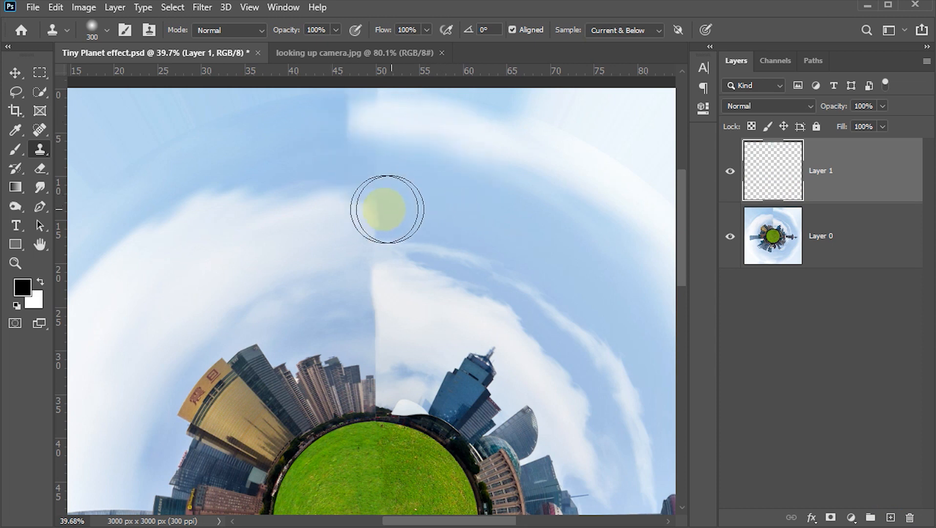
left_click(319, 227, "alt")
left_click(385, 214)
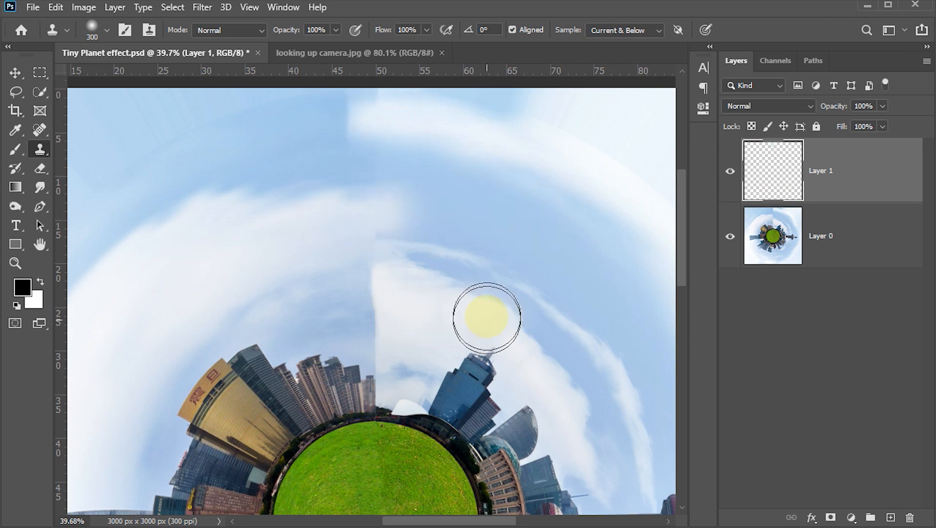
left_click(412, 310, "alt")
mouse_move(374, 296)
left_mouse_down()
mouse_move(340, 282)
mouse_move(335, 291)
left_mouse_up()
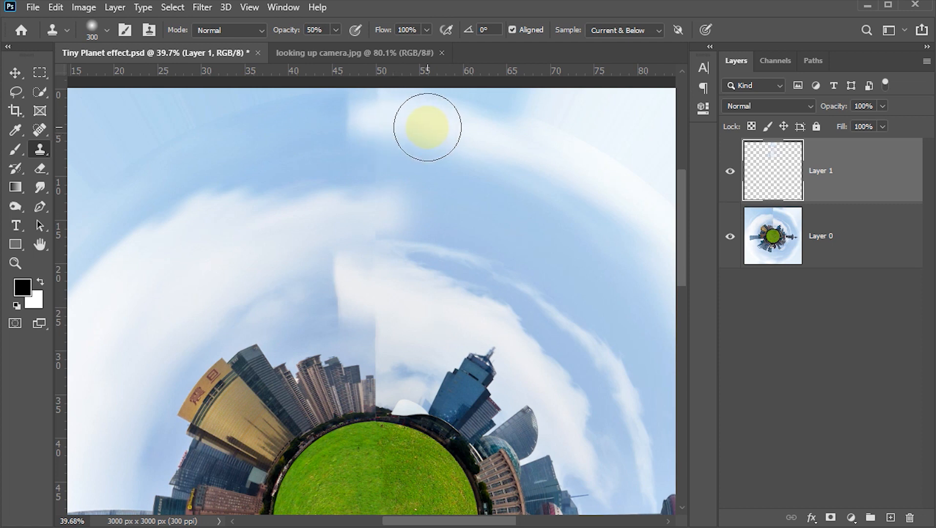
- Soften the cloned cloud edges around the sky seam with the Clone Stamp at 50% opacity
left_click(362, 119)
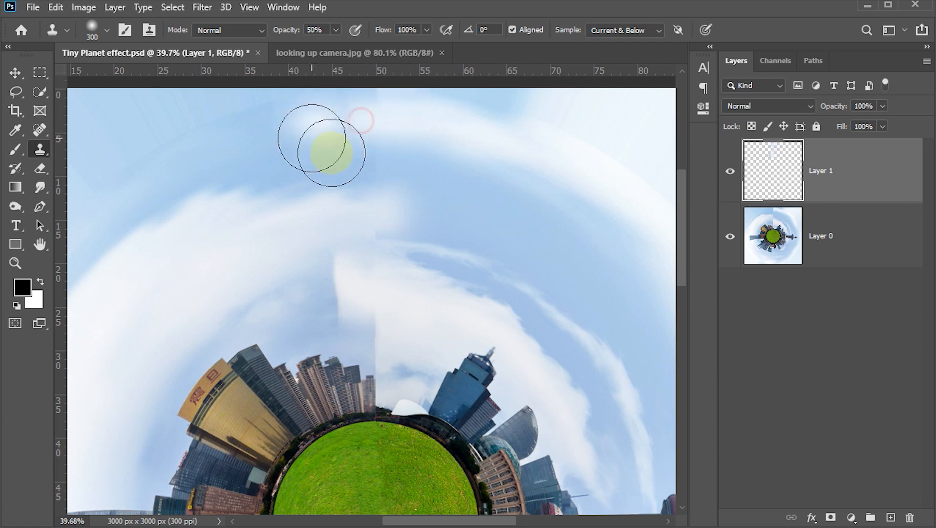
left_click(453, 172)
left_click(336, 215, "alt")
left_click(403, 217)
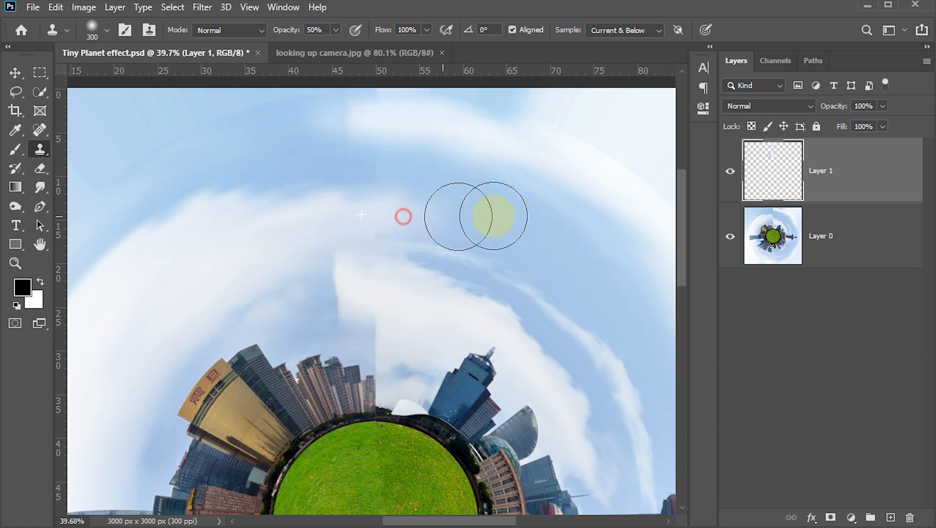
left_click(421, 329, "alt")
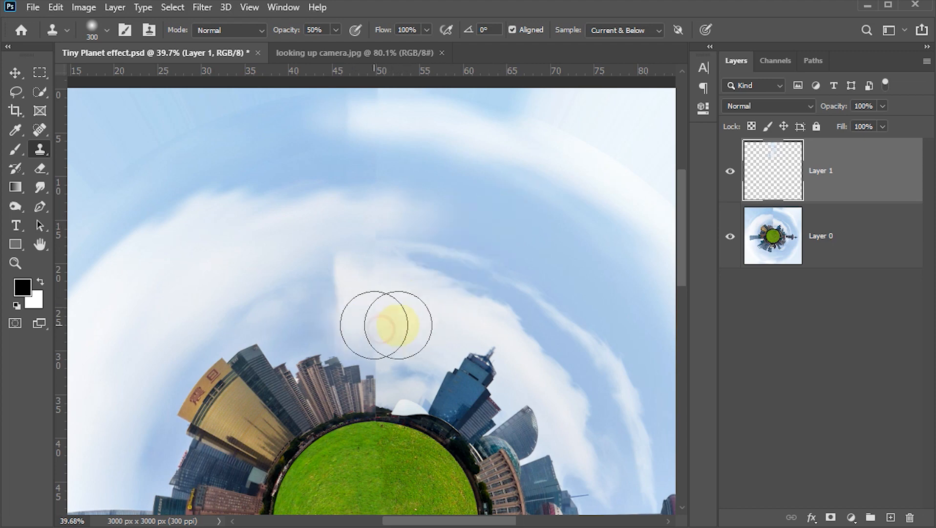
- Blend the hard cloud edge just above the buildings with a 175 px Clone Stamp brush
scroll(411, 310, "up", 4)
key("[")
key("[")
key("[")
key("[")
key("[")
left_click(306, 274)
left_click(366, 340)
left_click(328, 356)
left_click_drag(254, 291, 342, 263)
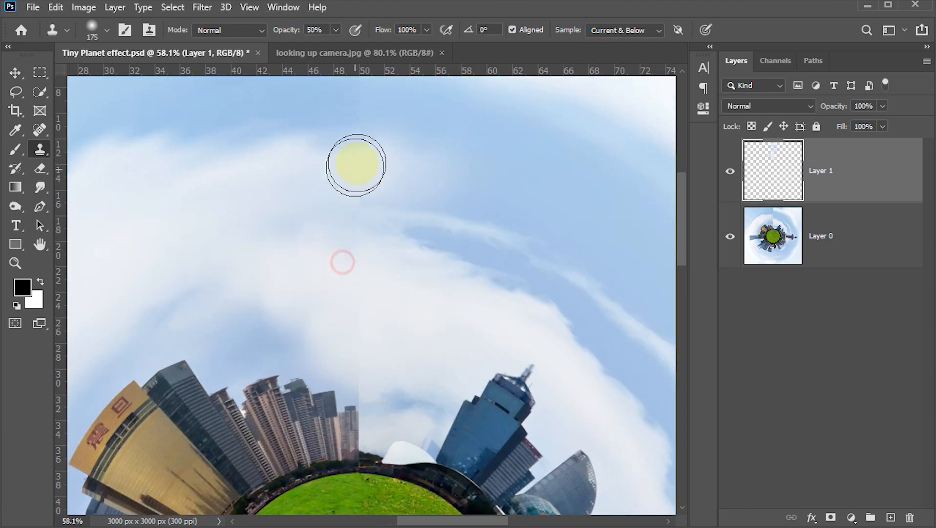
- Retouch the remaining seam where the sky meets the buildings above the grass with a 45 px Clone Stamp brush
left_click(436, 168)
scroll(395, 376, "up", 8)
key("[")
key("[")
key("[")
key("[")
key("[")
key("[")
key("[")
key("[")
key("[")
left_click(357, 403, "alt")
scroll(384, 351, "down", 6)
scroll(383, 351, "down", 1)
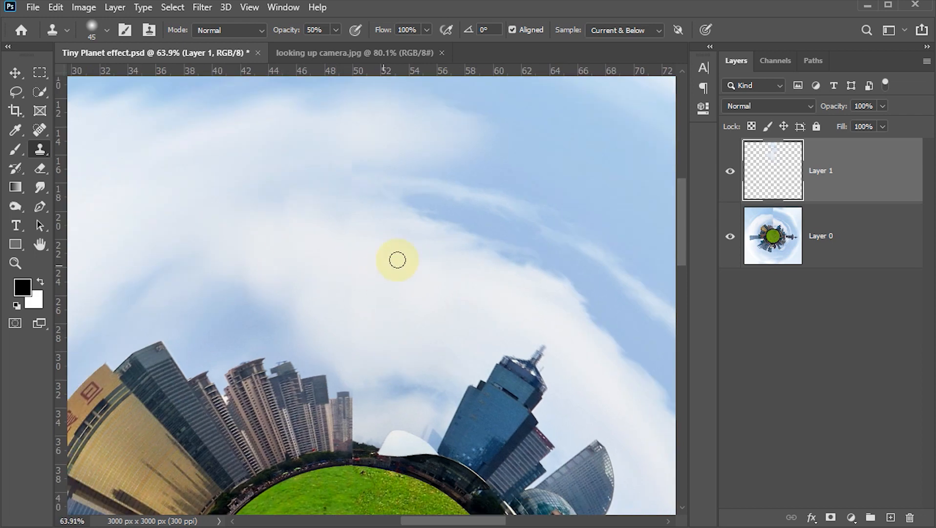
key("ctrl+0")
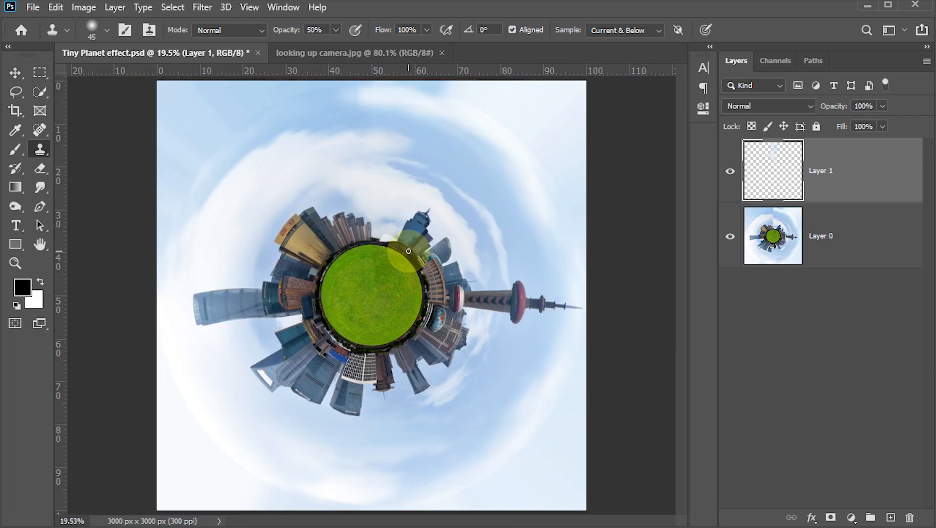
- Merge Layer 1 and Layer 0 into one layer and save the document
left_click(760, 235, "shift")
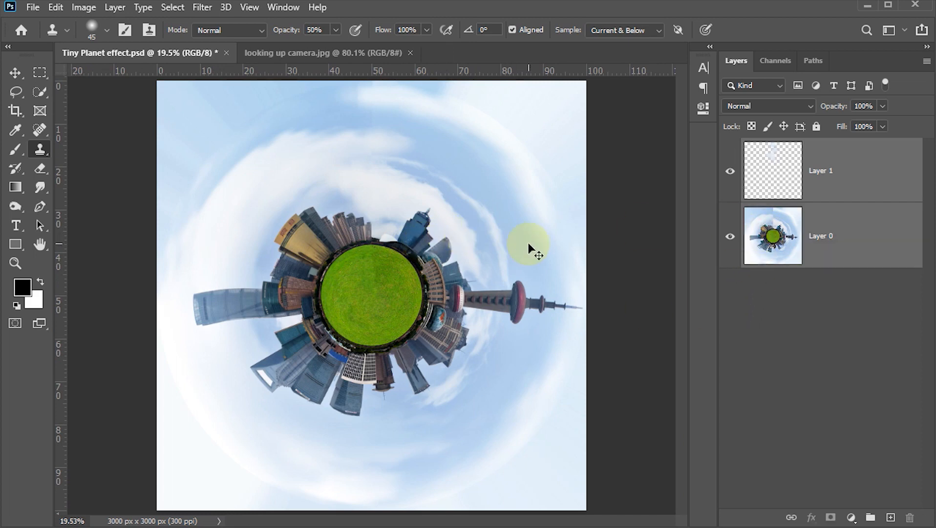
key("ctrl+e")
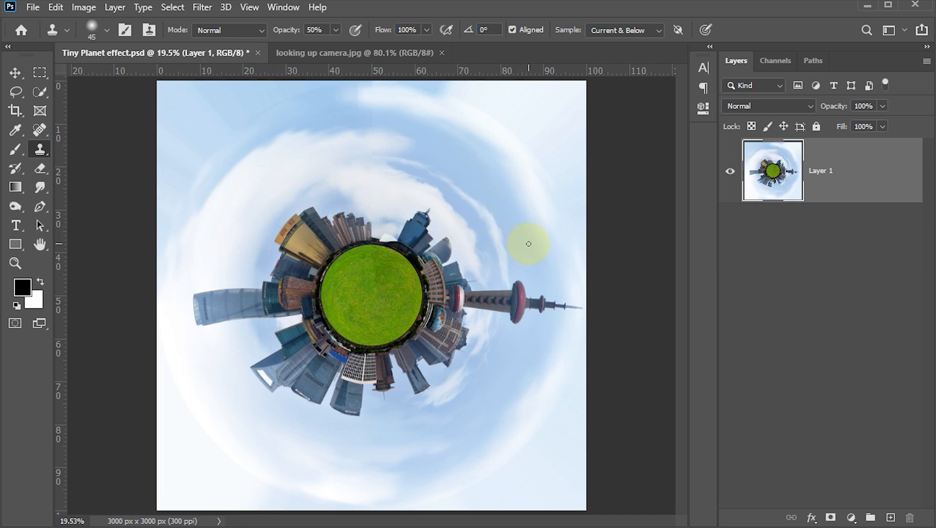
key("ctrl+s")
key("v")
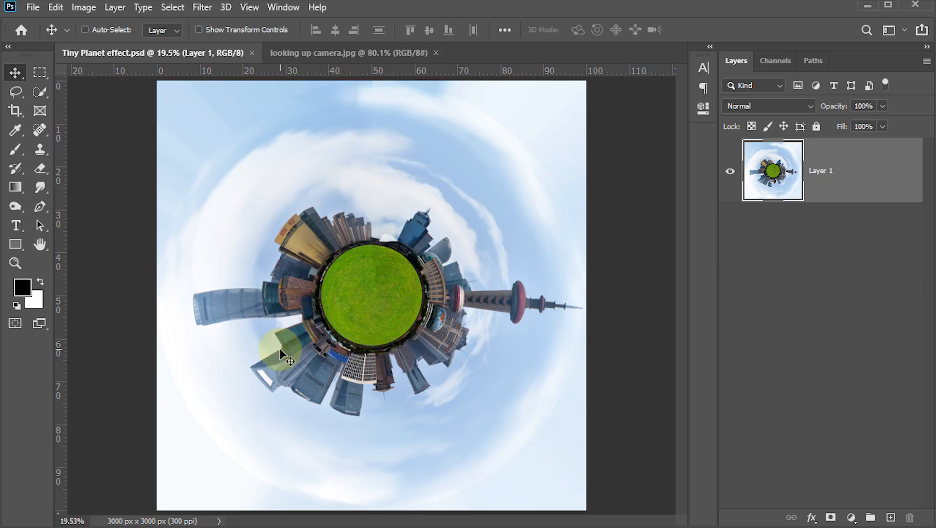
- Add a Photo Filter adjustment layer and set its filter colour to the bright cyan 01deff
left_click(852, 518)
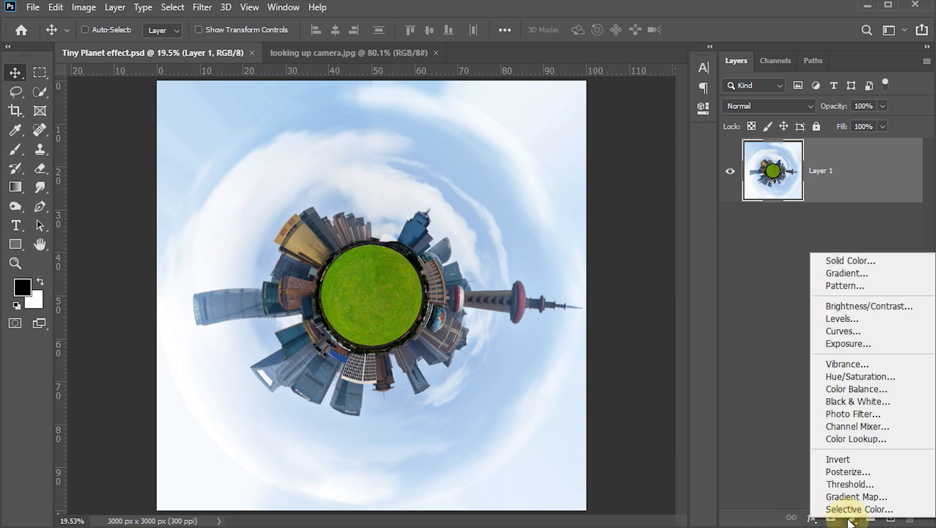
left_click(850, 414)
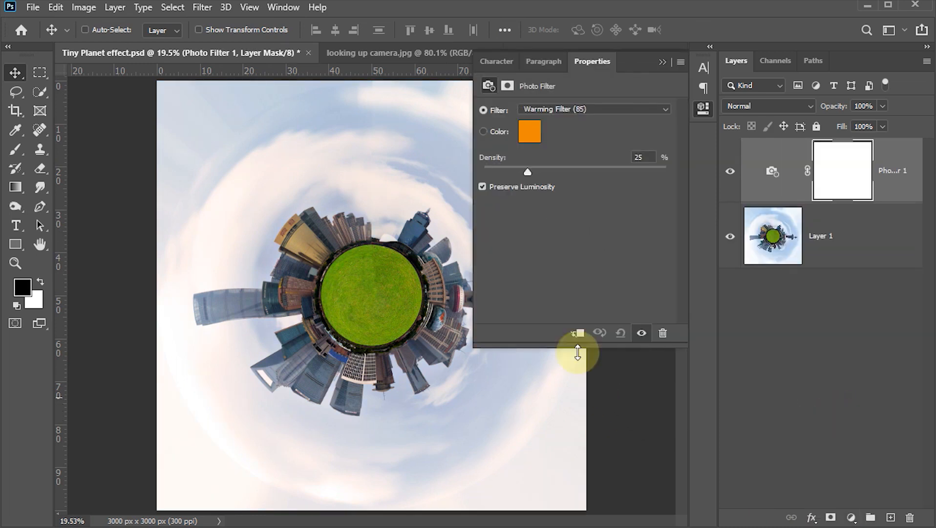
left_click(530, 137)
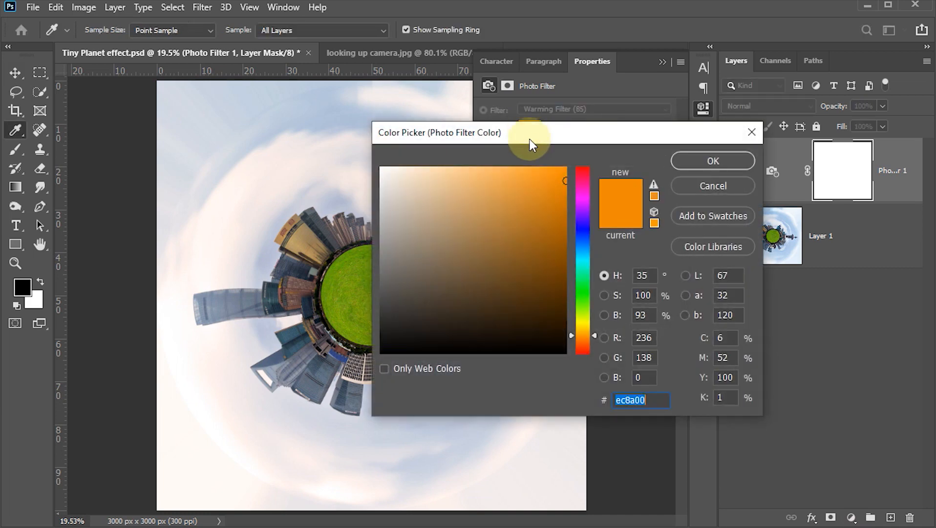
left_click_drag(596, 247, 595, 256)
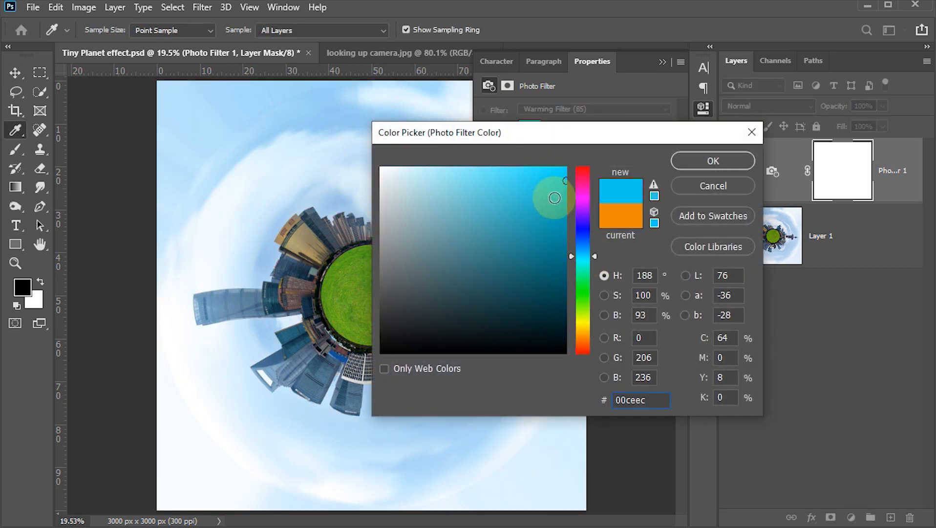
left_click_drag(550, 194, 566, 167)
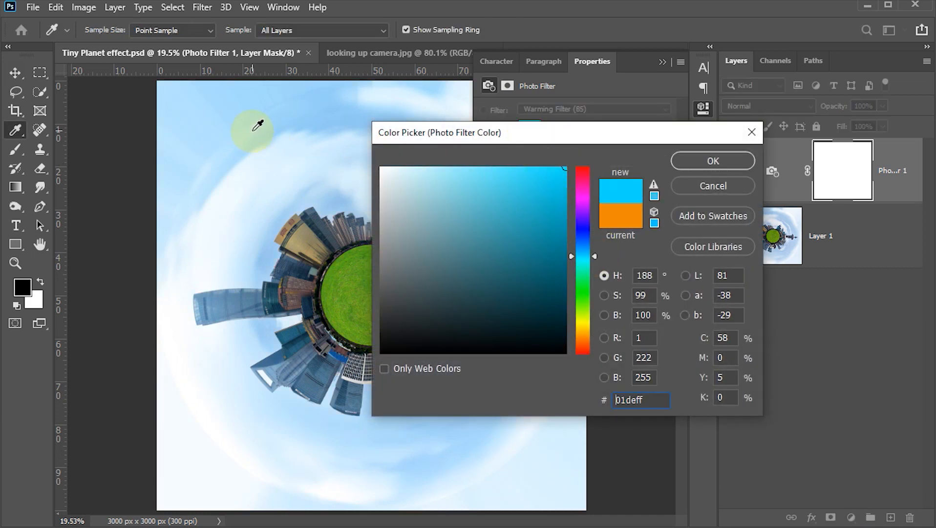
left_click(719, 160)
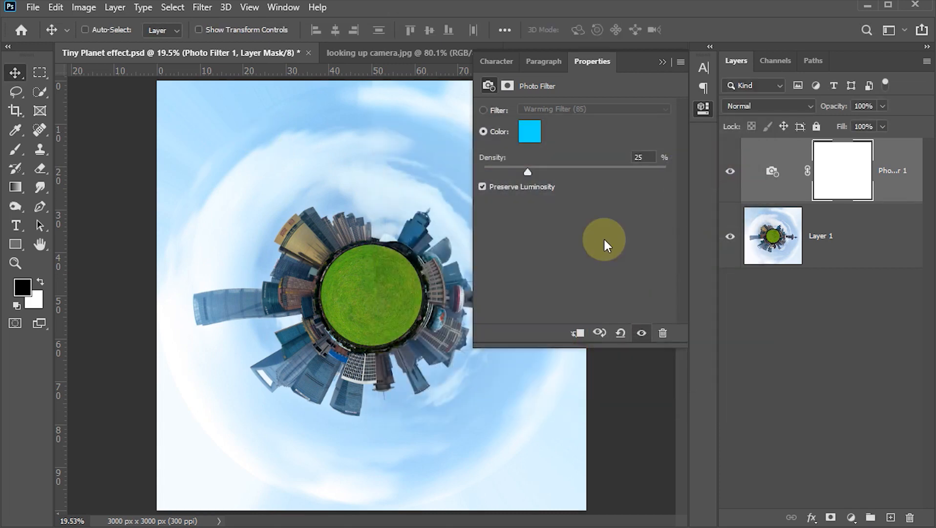
- Set the Photo Filter density to 54%
left_click_drag(532, 169, 611, 167)
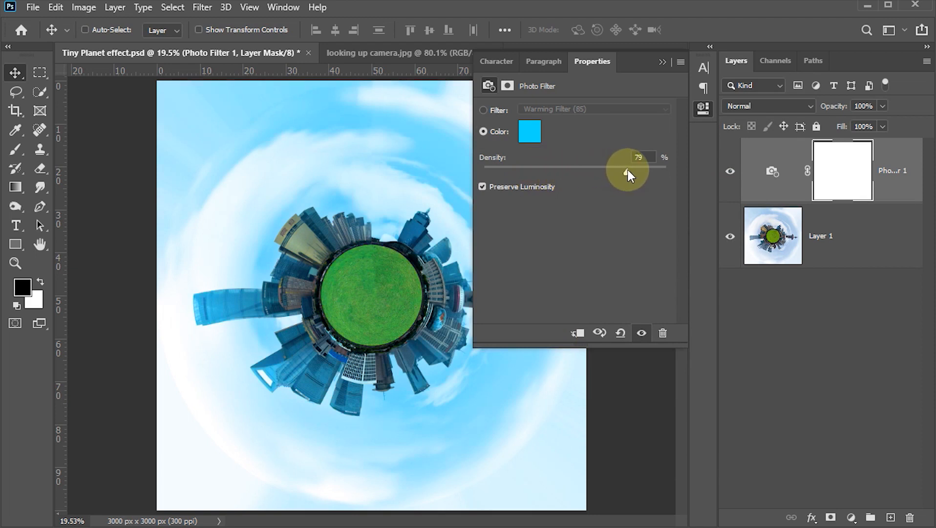
left_click_drag(568, 171, 582, 173)
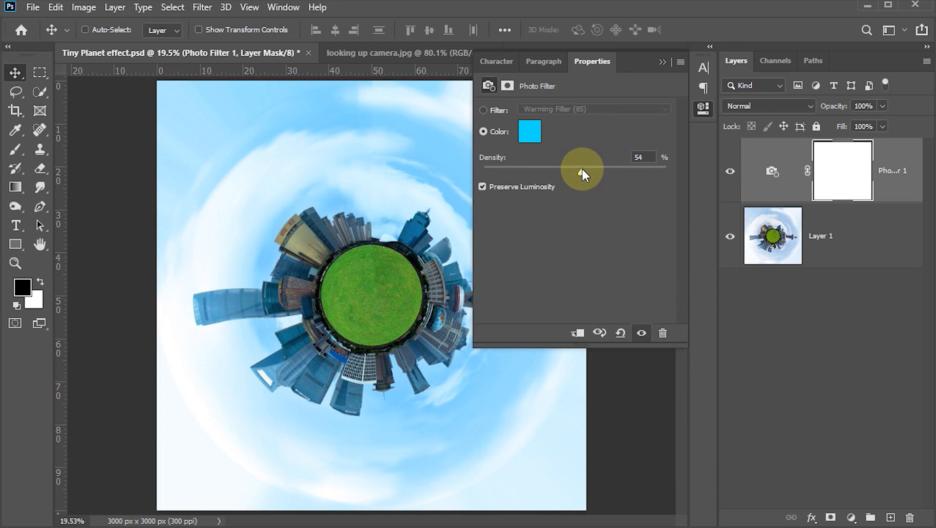
left_click(663, 62)
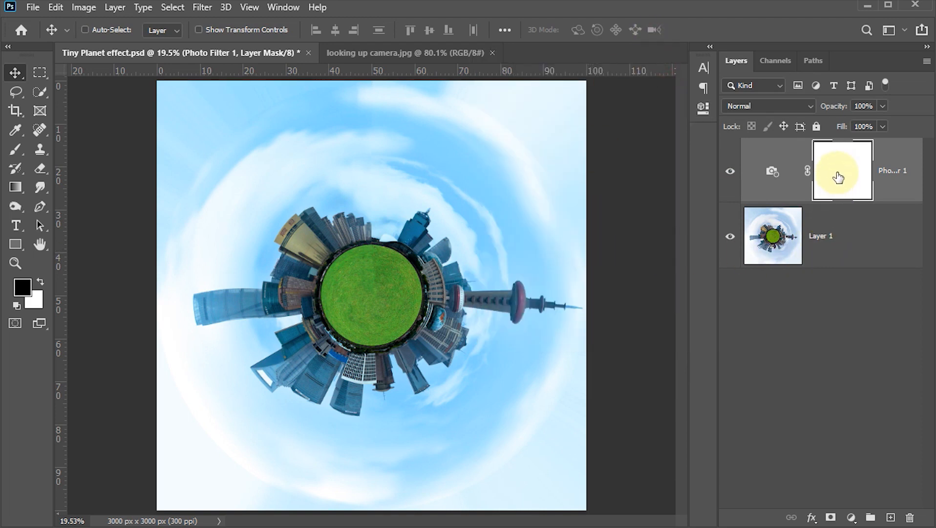
- Paint black on the Photo Filter mask over the grass circle and nearby buildings with a soft brush reduced to 200 px
left_click(837, 174)
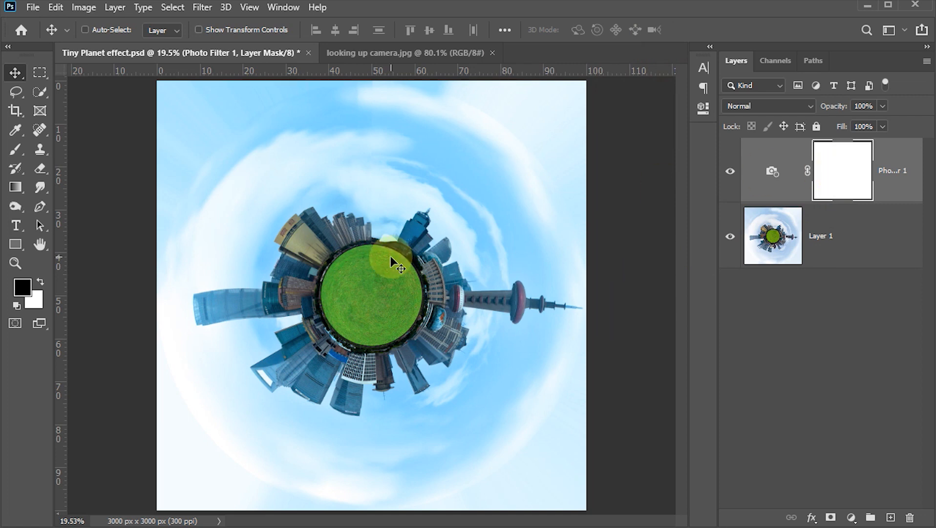
key("b")
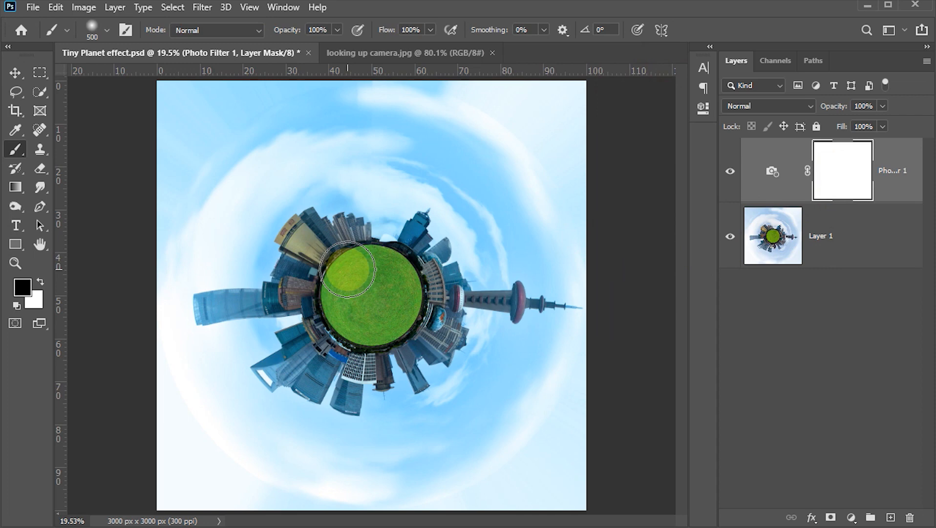
key("bracketleft")
scroll(347, 269, "up", 5)
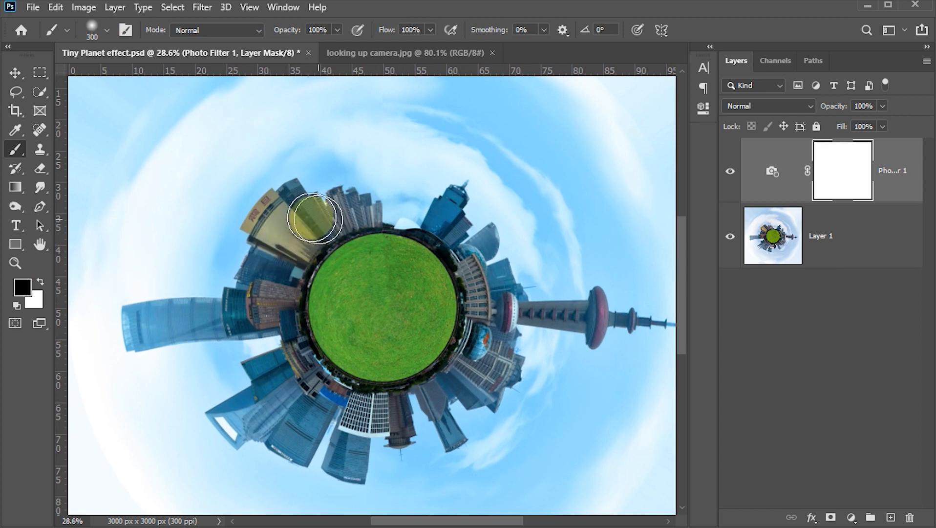
key("bracketleft")
key("bracketleft")
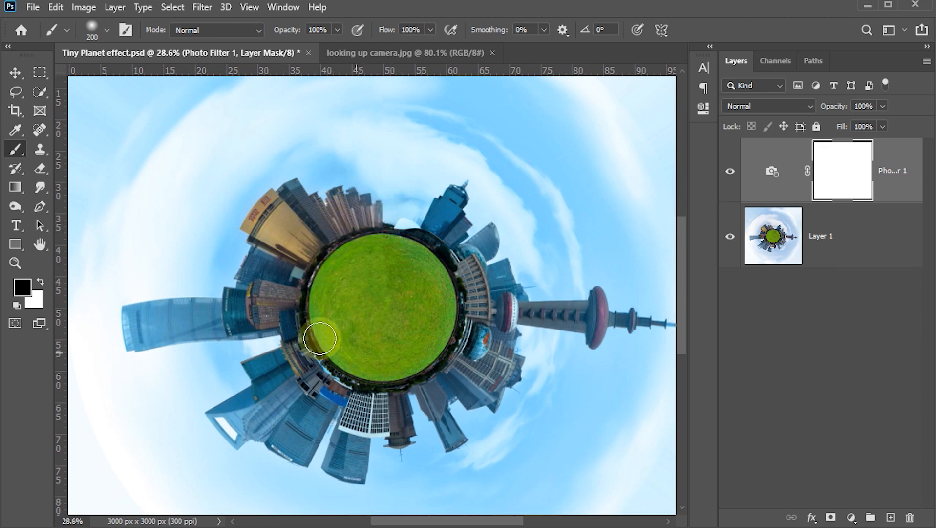
mouse_move(421, 247)
left_mouse_down()
mouse_move(451, 228)
mouse_move(444, 210)
mouse_move(481, 253)
mouse_move(476, 286)
mouse_move(488, 279)
mouse_move(488, 297)
mouse_move(529, 314)
mouse_move(504, 314)
mouse_move(529, 313)
left_mouse_up()
- Mask the filter off the remaining skyscrapers with a 150 px brush, and toggle the Photo Filter layer's visibility to compare
key("bracketleft")
key("bracketleft")
key("bracketleft")
key("bracketleft")
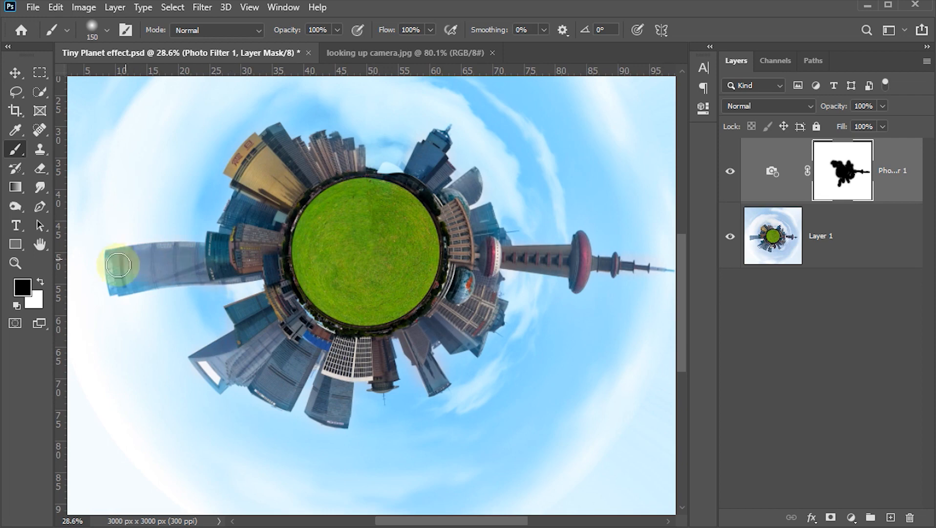
left_click(118, 265)
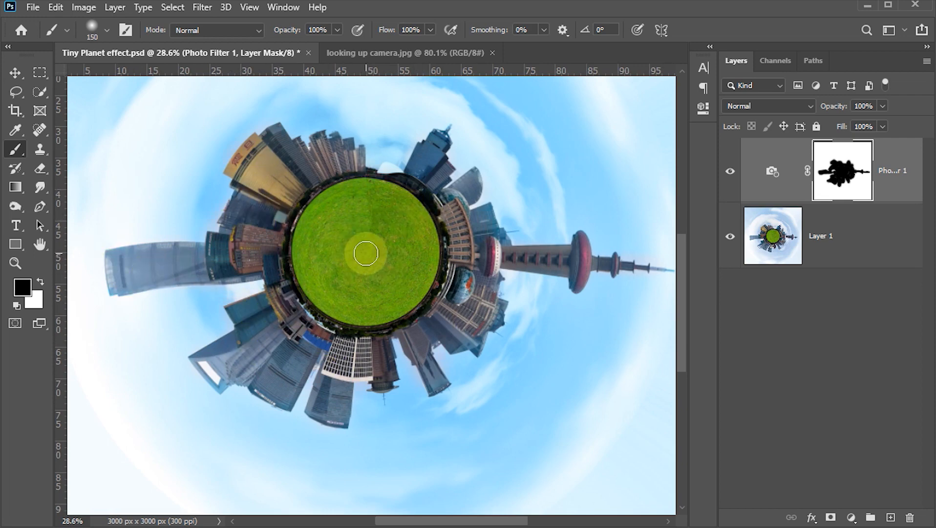
scroll(366, 255, "down", 2)
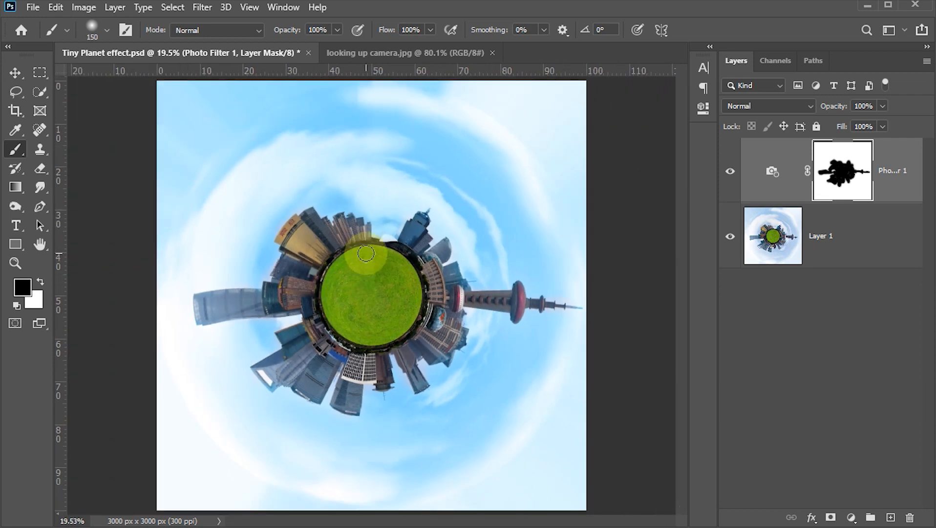
left_click(730, 172)
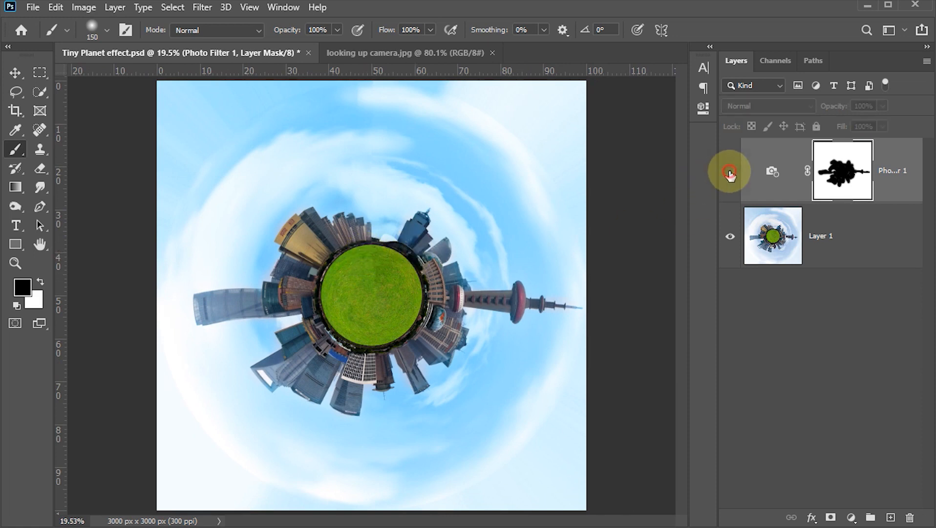
- Turn the Photo Filter layer back on, and copy the man in looking up camera.jpg to a new layer using Select Subject
left_click(730, 172)
key("v")
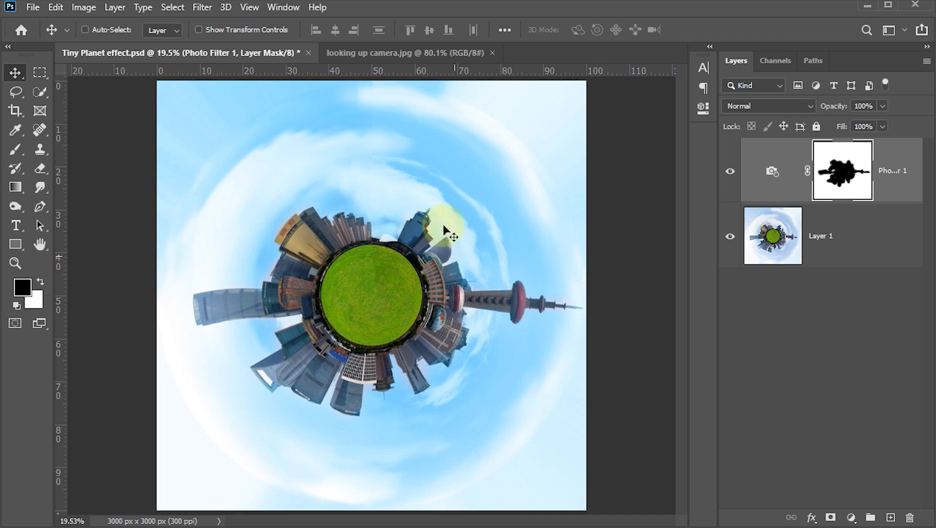
left_click(374, 52)
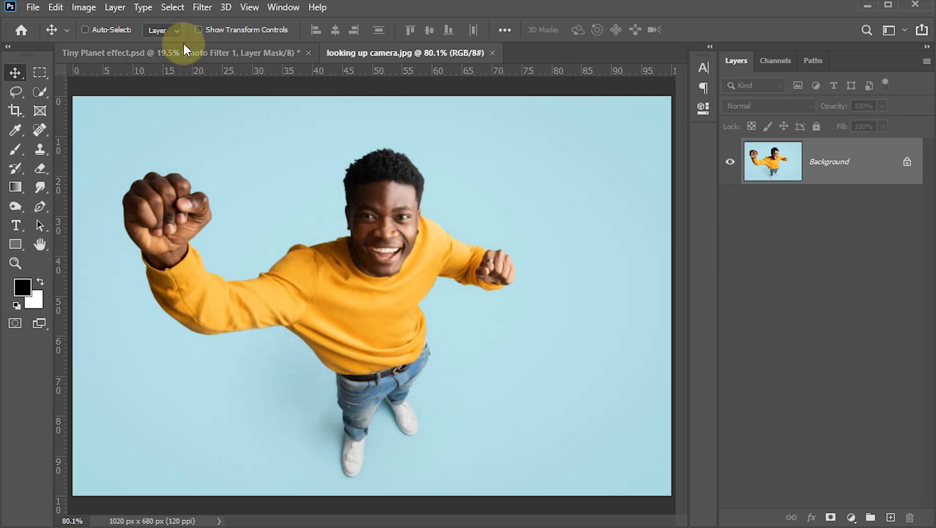
left_click(171, 7)
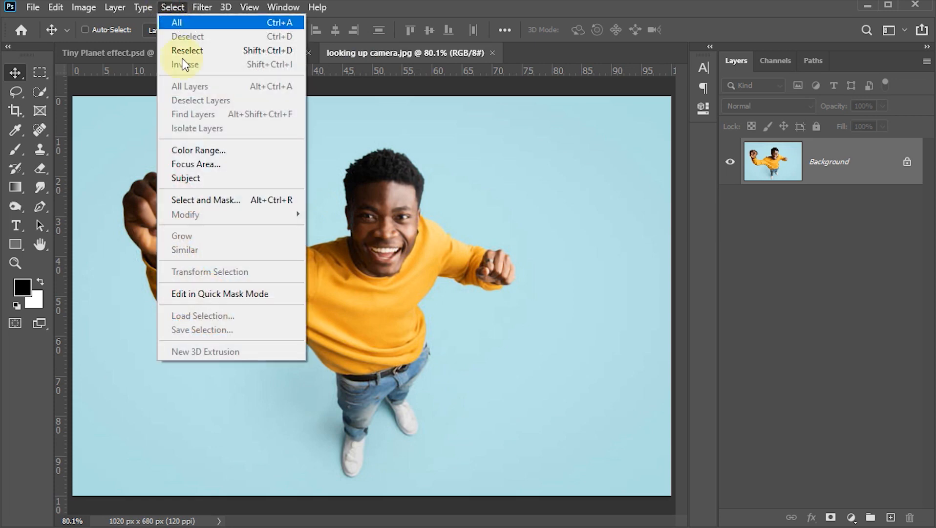
left_click(186, 177)
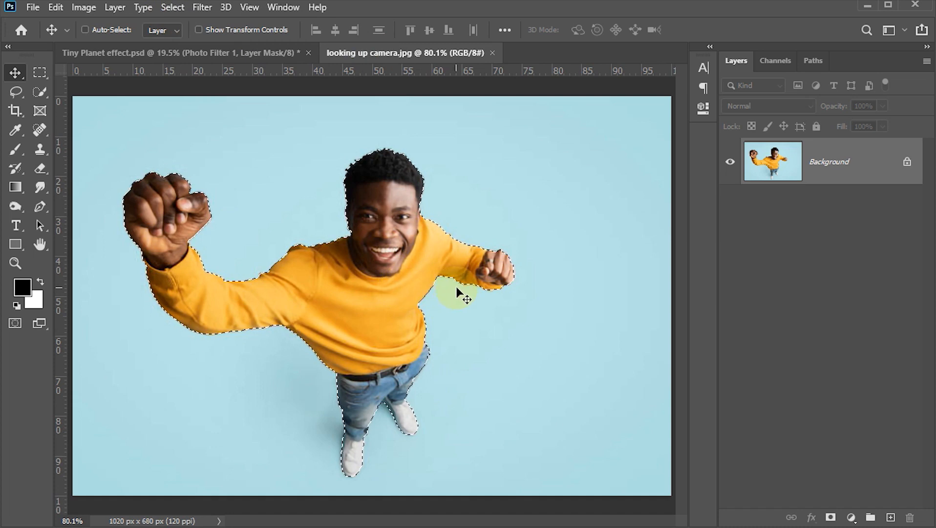
key("ctrl+j")
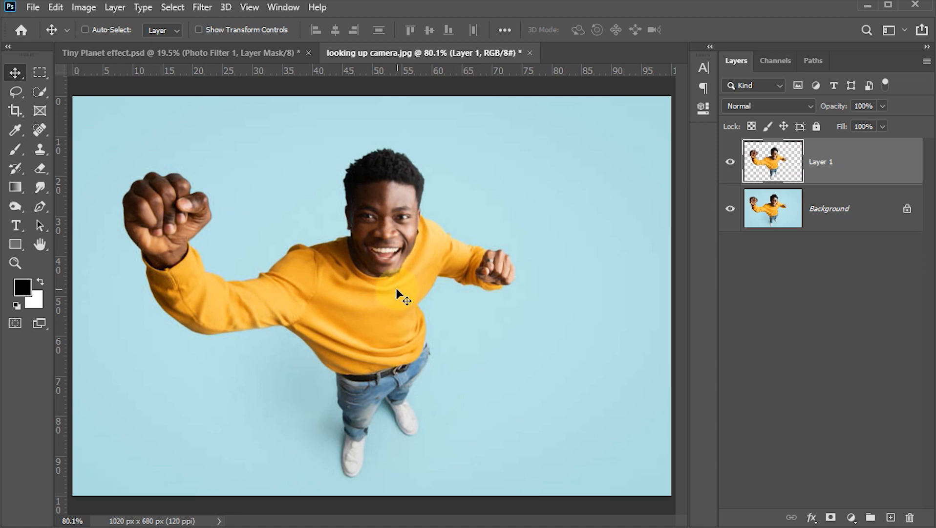
- Bring the cut-out man into Tiny Planet effect.psd and scale him to about 211%, with his feet on the grass circle
left_click_drag(396, 287, 371, 244)
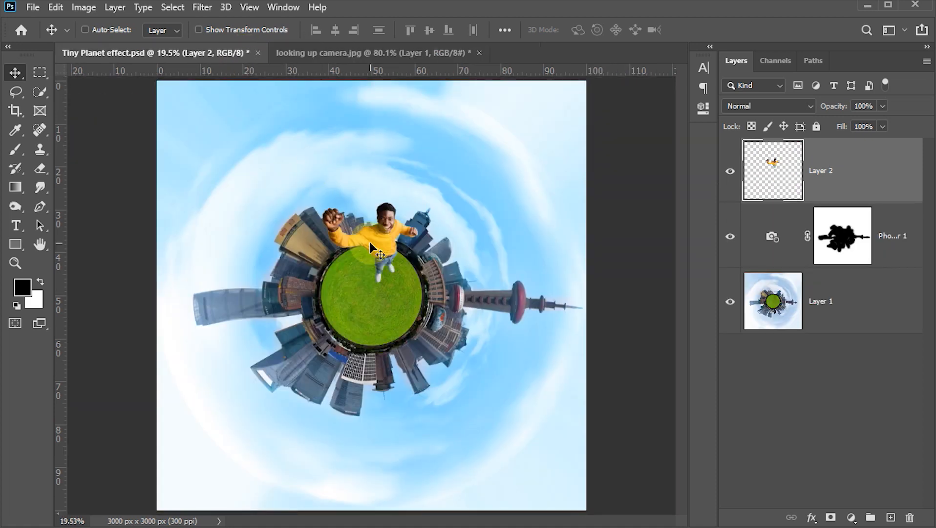
key("ctrl")
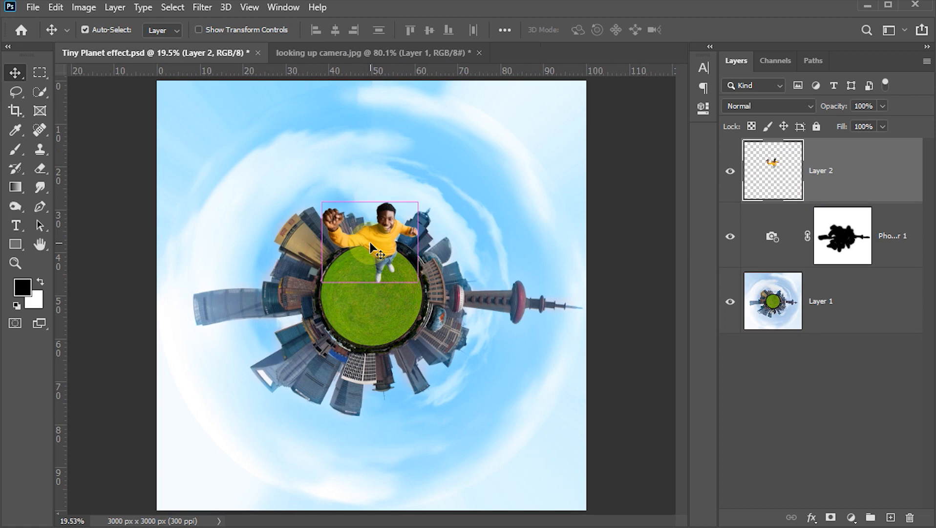
key("ctrl+t")
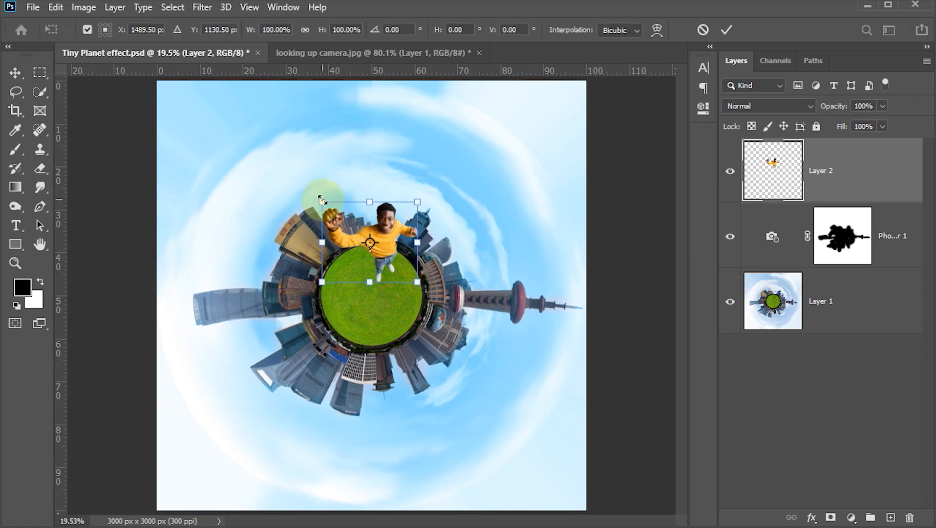
left_click_drag(322, 200, 282, 149)
left_click_drag(413, 248, 381, 250)
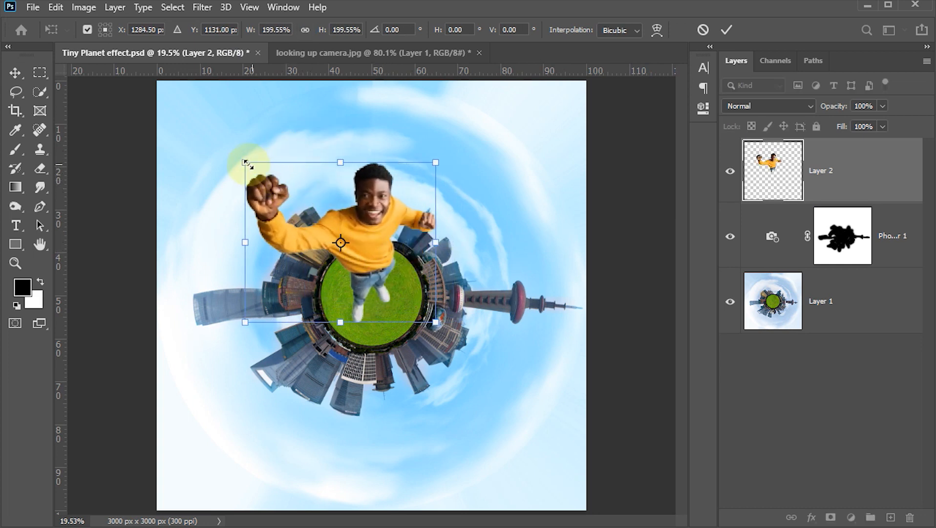
left_click_drag(246, 163, 240, 157)
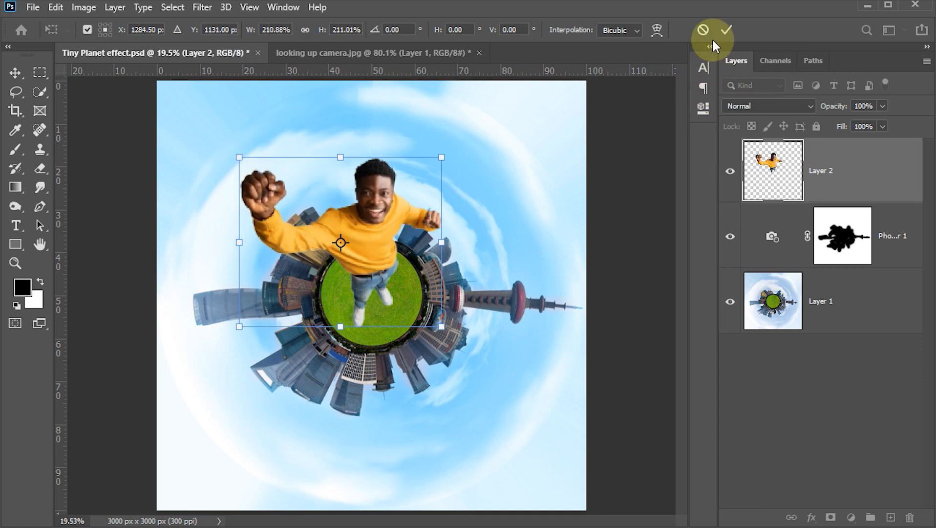
left_click(726, 30)
left_click(427, 216)
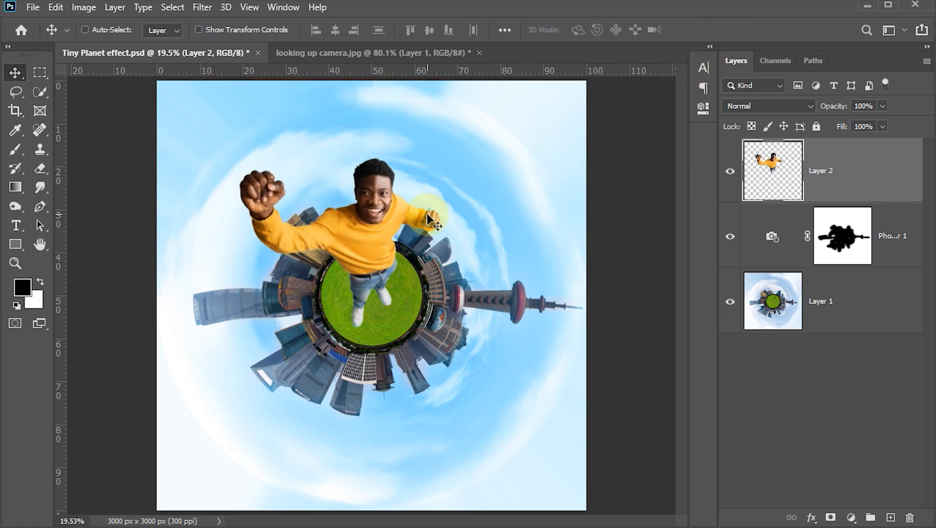
- Load the man's outline as a selection, fill it with black on a new layer beneath him, deselect, and save the document
left_click(775, 160)
left_click(774, 166, "ctrl")
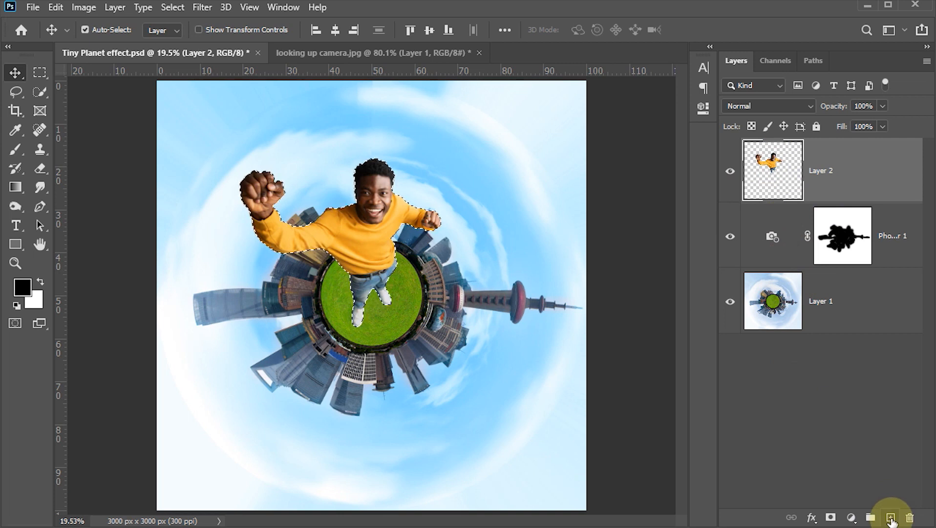
left_click(891, 518, "ctrl")
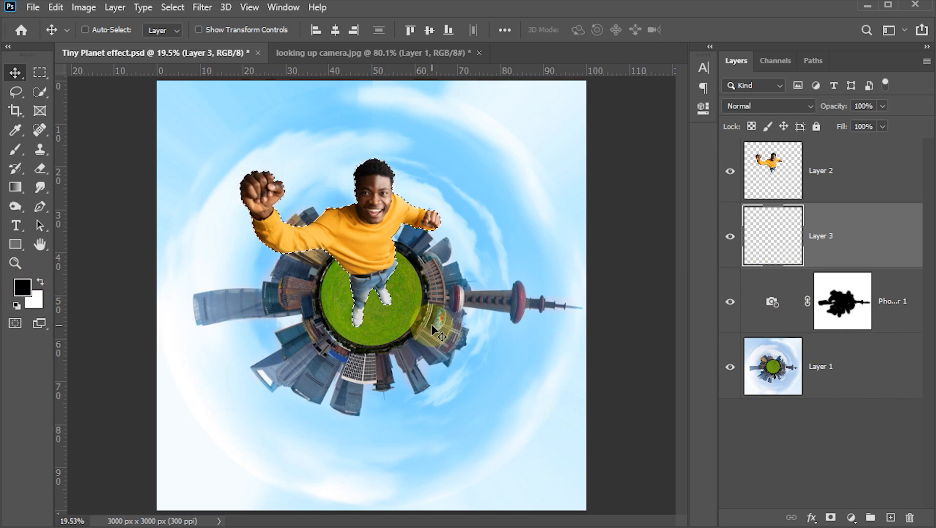
key("alt+BackSpace")
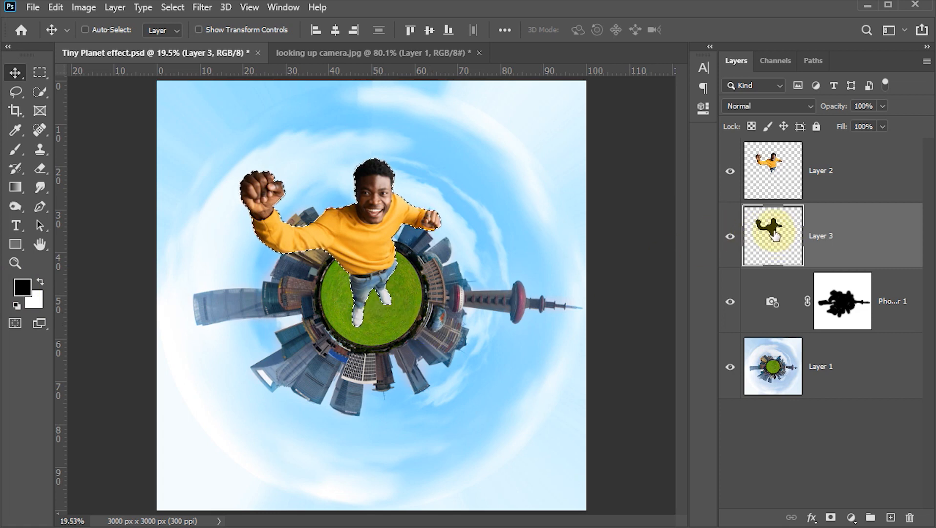
key("ctrl+d")
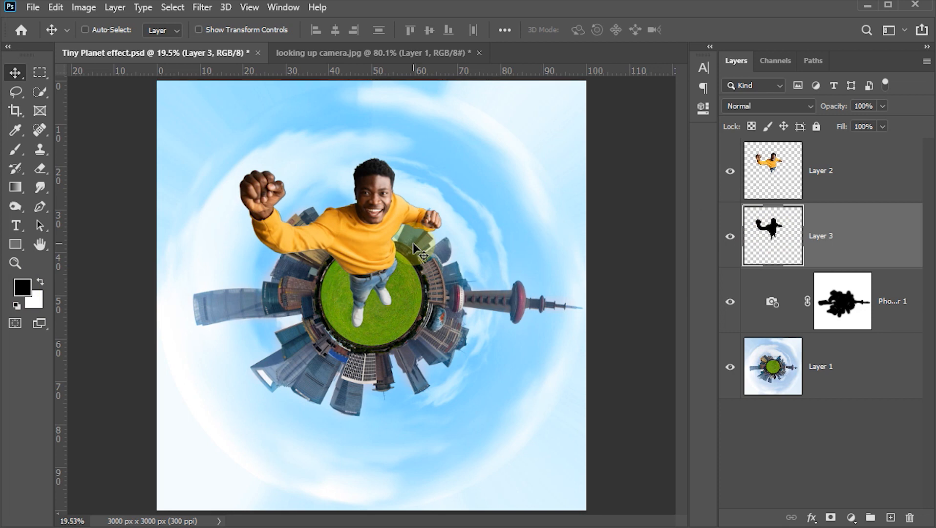
key("ctrl+s")
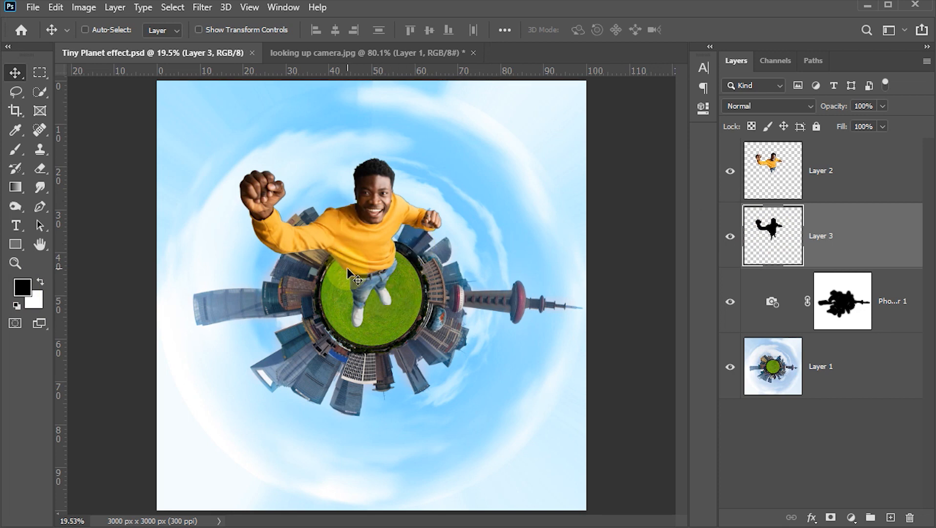
- Squash the black silhouette to 50% height and rotate it about -10.2° so it lies behind the man's feet
key("ctrl+t")
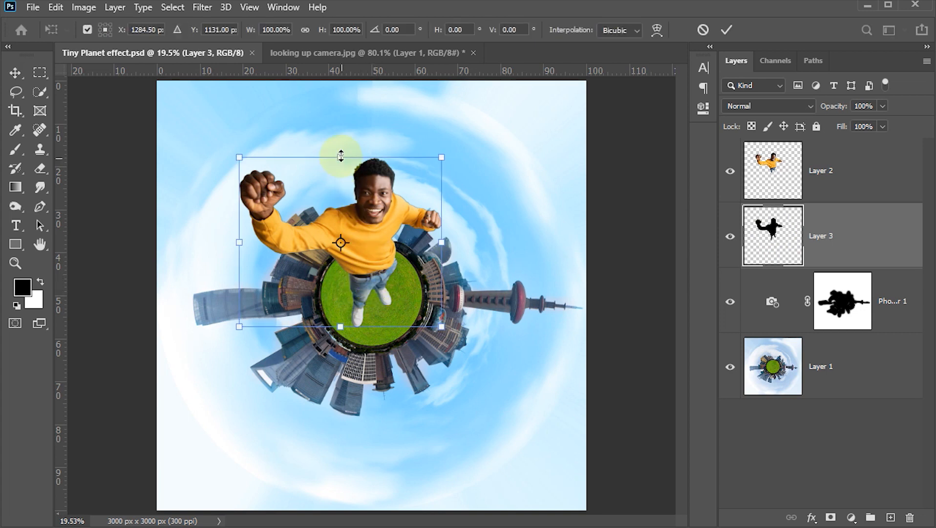
left_click_drag(341, 156, 342, 236)
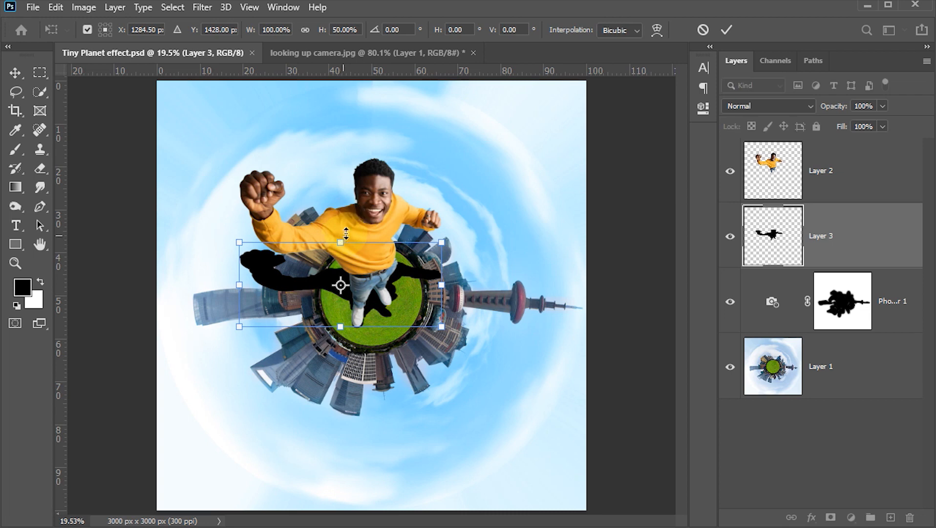
left_click_drag(389, 192, 371, 184)
left_click_drag(402, 254, 396, 252)
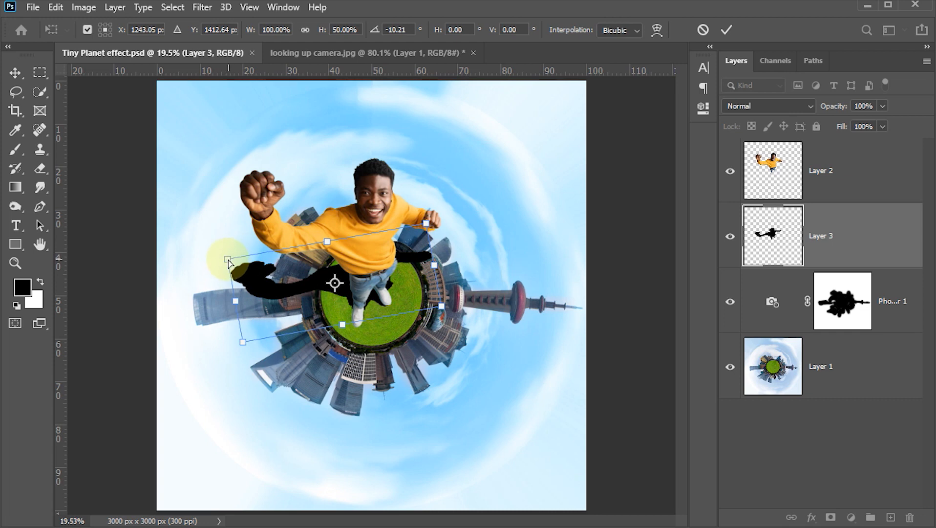
- Stretch and skew the silhouette into a cast shadow reaching over the buildings, align it with the man's shoes, and apply the transform
left_click_drag(228, 260, 215, 248)
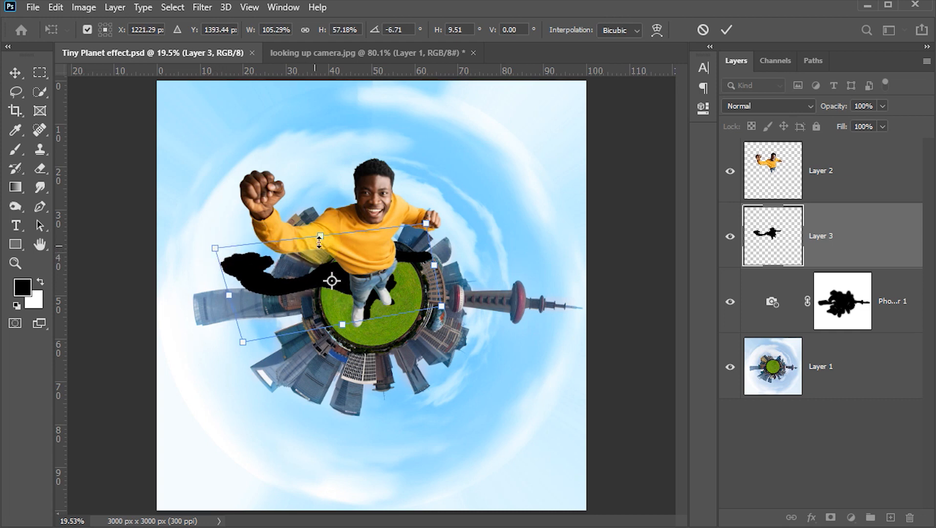
left_click_drag(321, 235, 288, 227)
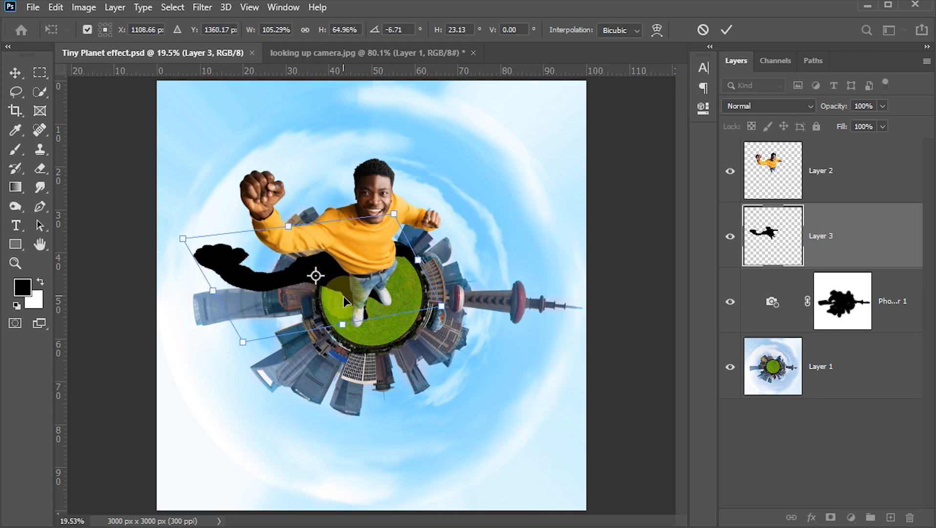
left_click_drag(342, 326, 338, 333)
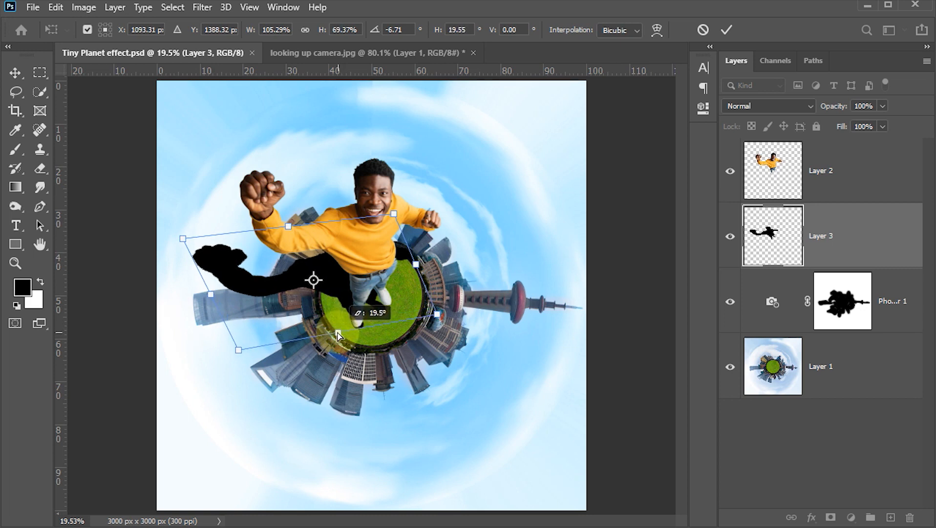
left_click_drag(417, 265, 424, 267)
left_click_drag(445, 211, 450, 214)
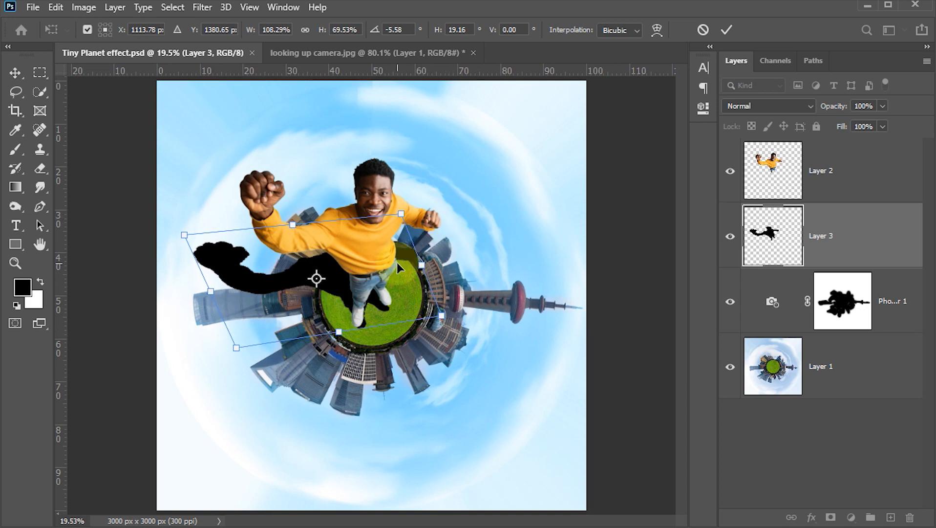
left_click_drag(396, 261, 395, 258)
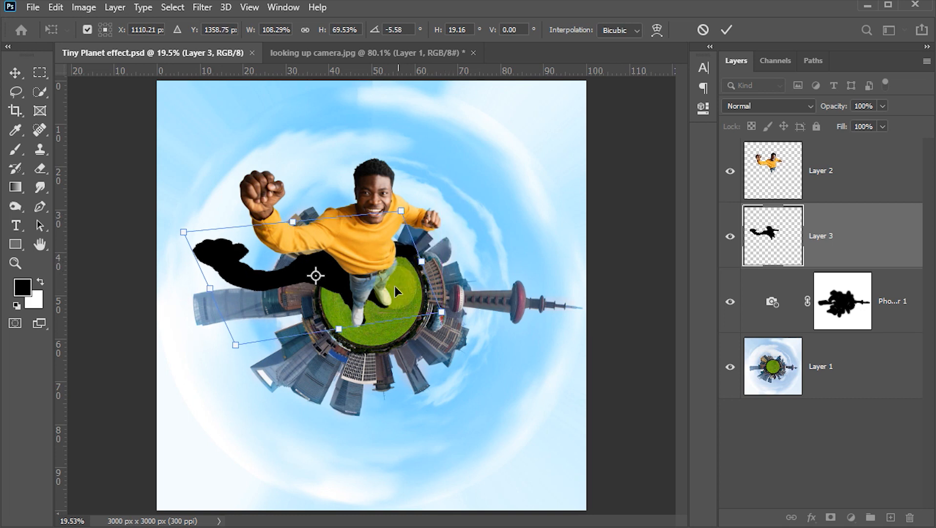
left_click(729, 27)
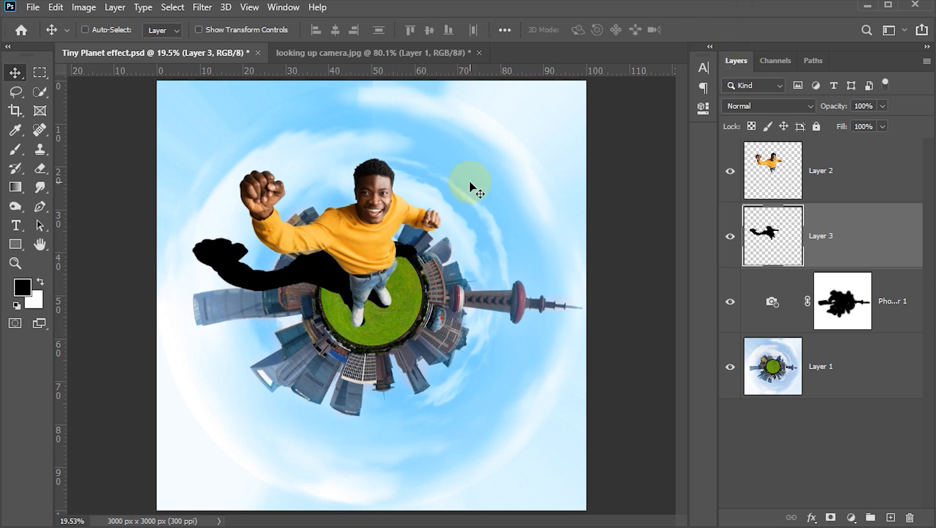
- Set the shadow layer's opacity to 35%
left_click(875, 106)
type("35")
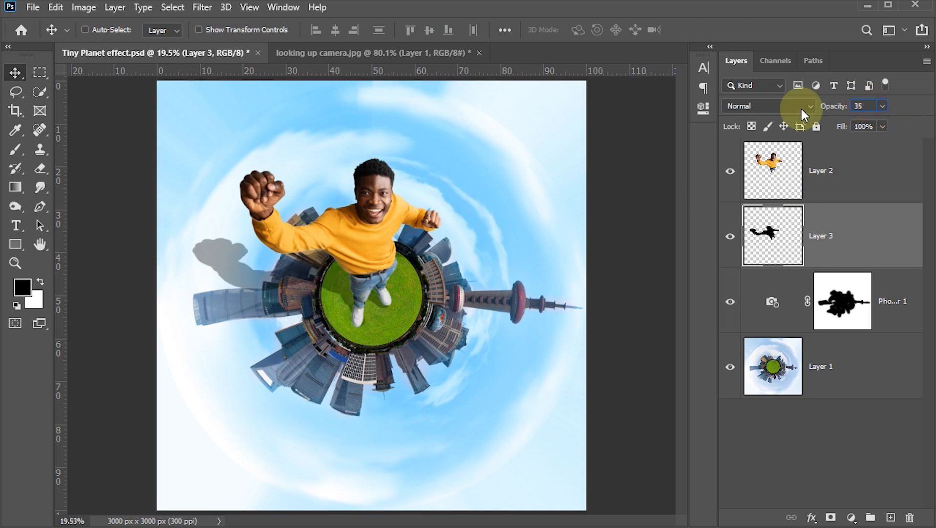
key("Return")
- Add a mask to the shadow layer and paint black over the shadow in the sky with a 250 px brush at 100% opacity
left_click(830, 517)
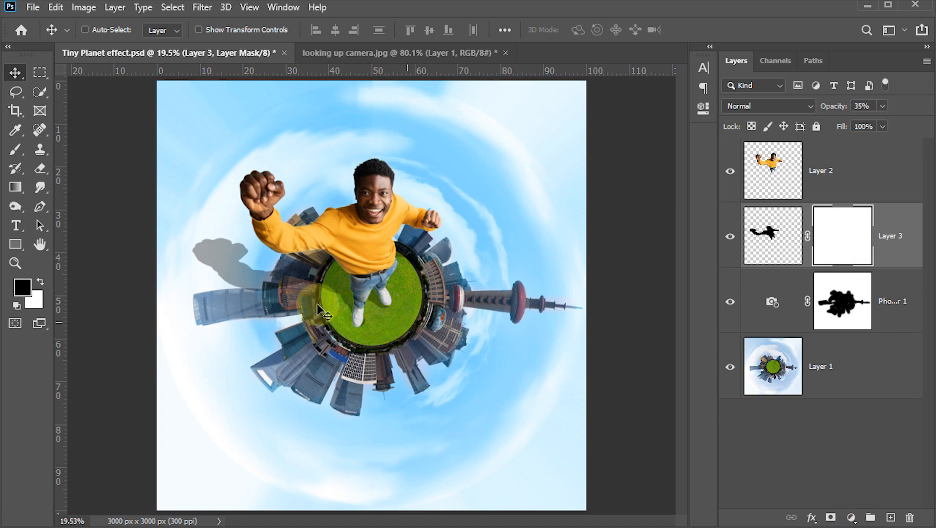
key("b")
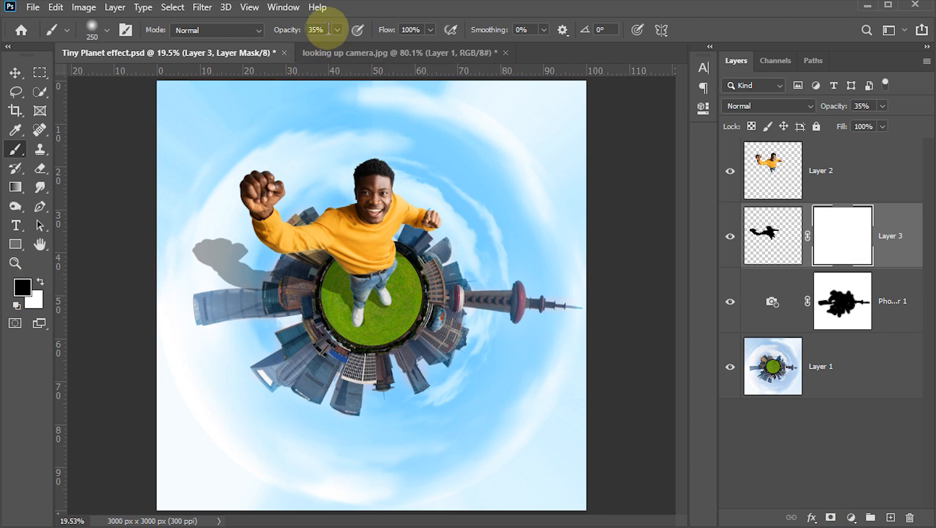
left_click(331, 29)
type("100")
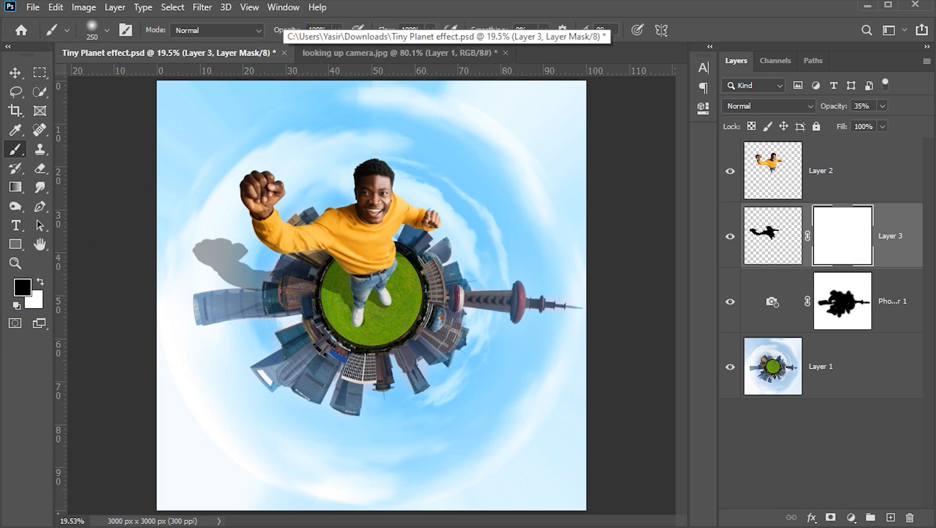
left_click(400, 42)
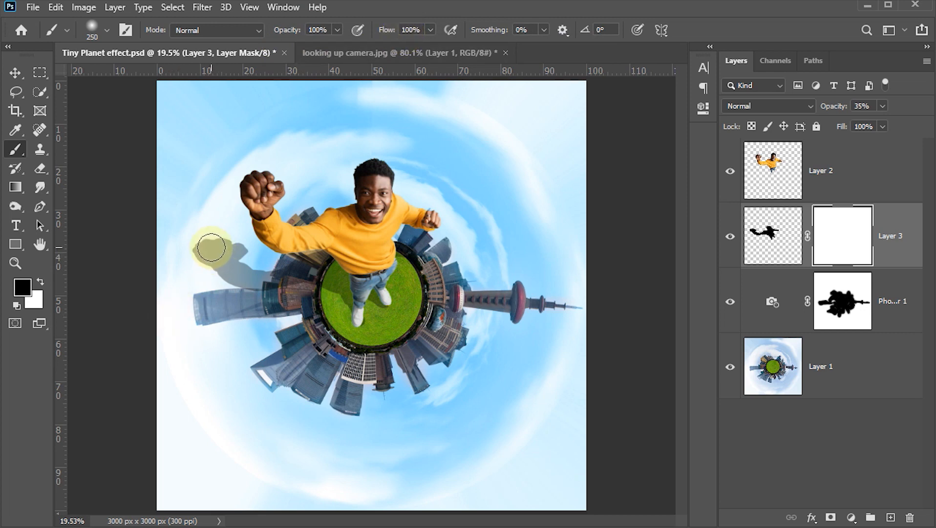
mouse_move(211, 248)
left_mouse_down()
mouse_move(230, 263)
mouse_move(216, 281)
mouse_move(229, 250)
mouse_move(221, 269)
mouse_move(197, 255)
mouse_move(235, 233)
mouse_move(213, 278)
mouse_move(239, 258)
mouse_move(244, 302)
mouse_move(255, 268)
mouse_move(263, 282)
mouse_move(268, 257)
mouse_move(270, 279)
mouse_move(283, 259)
mouse_move(290, 263)
mouse_move(306, 201)
mouse_move(285, 238)
mouse_move(292, 249)
mouse_move(283, 293)
mouse_move(311, 234)
mouse_move(292, 290)
mouse_move(349, 277)
mouse_move(331, 279)
mouse_move(353, 312)
mouse_move(339, 263)
mouse_move(331, 298)
mouse_move(303, 301)
mouse_move(306, 267)
mouse_move(286, 243)
mouse_move(308, 201)
mouse_move(254, 209)
mouse_move(262, 187)
mouse_move(370, 180)
mouse_move(308, 186)
mouse_move(308, 201)
mouse_move(264, 204)
mouse_move(287, 195)
left_mouse_up()
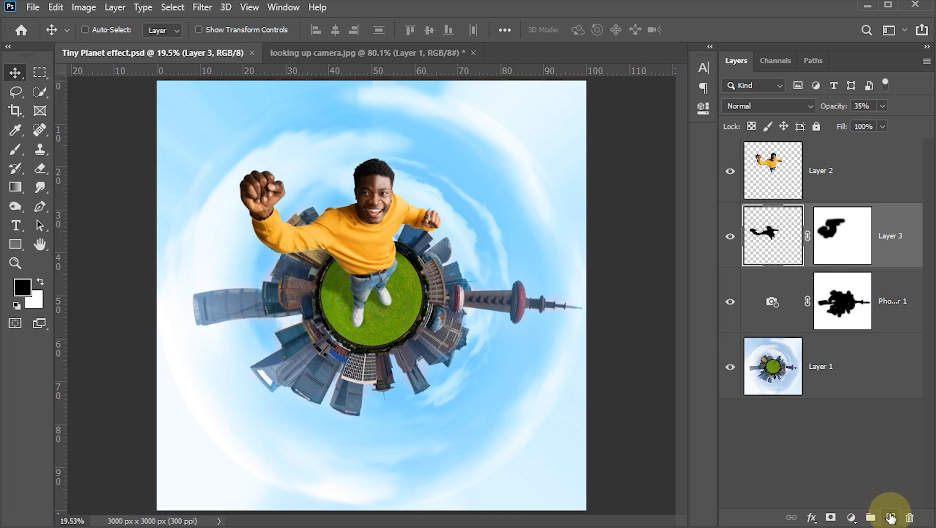
- Create a new empty layer between the shadow and the man
left_click(890, 517)
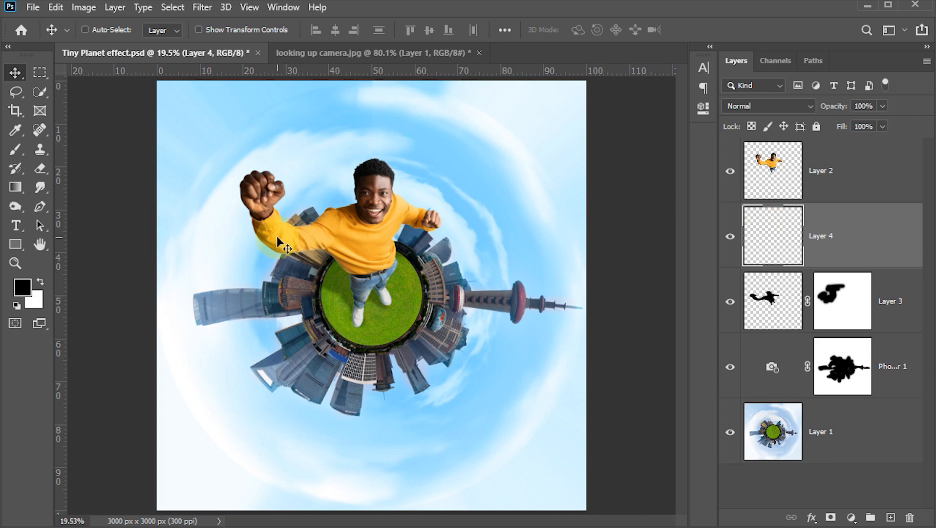
key("i")
key("shift+F5")
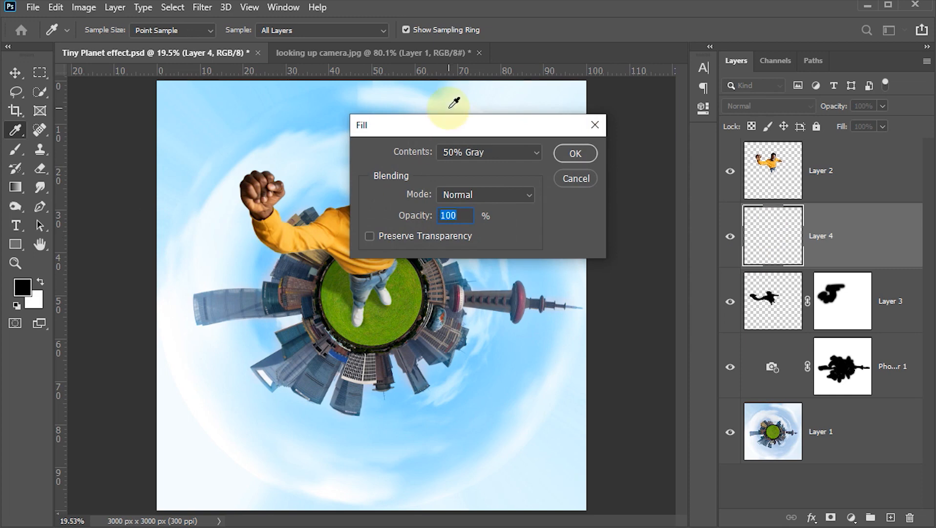
left_click(574, 179)
key("v")
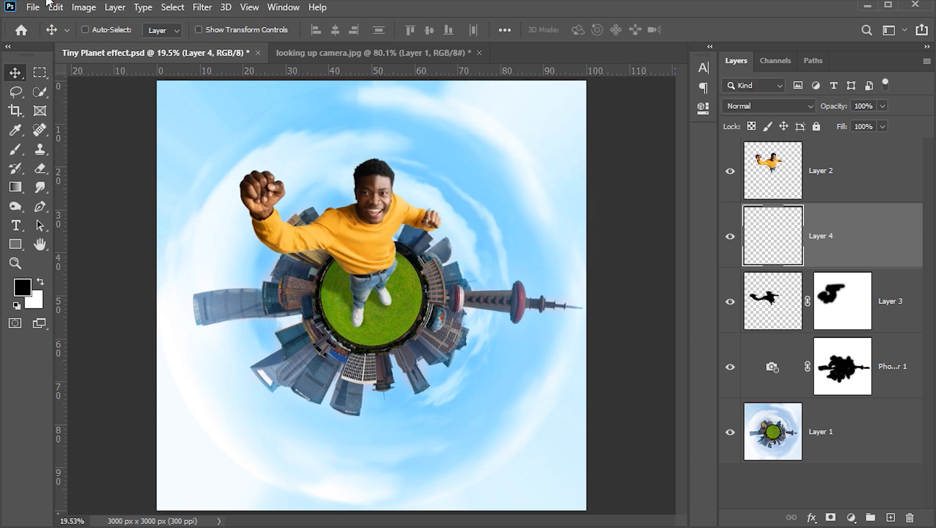
- Fill the new empty layer with 50% Gray at 100% opacity and set its blend mode to Overlay
left_click(55, 7)
left_click(93, 210)
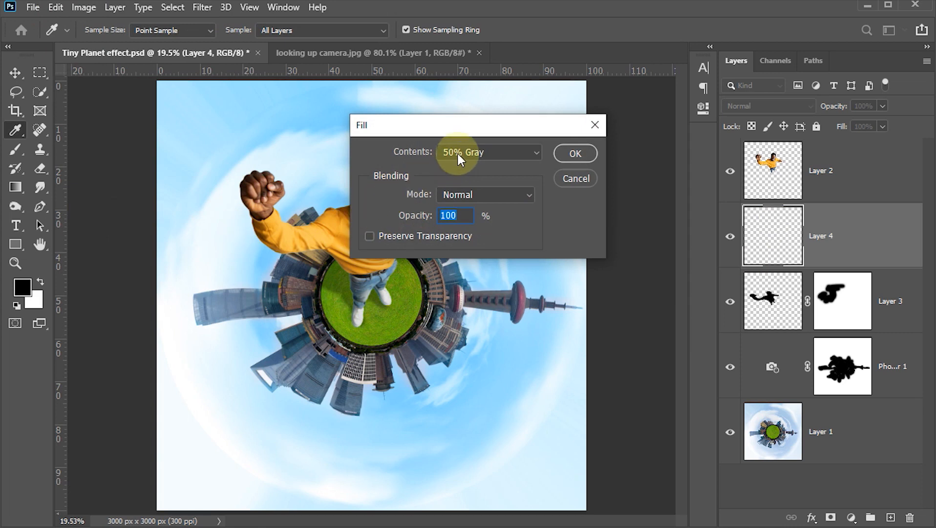
left_click(458, 155)
left_click(457, 277)
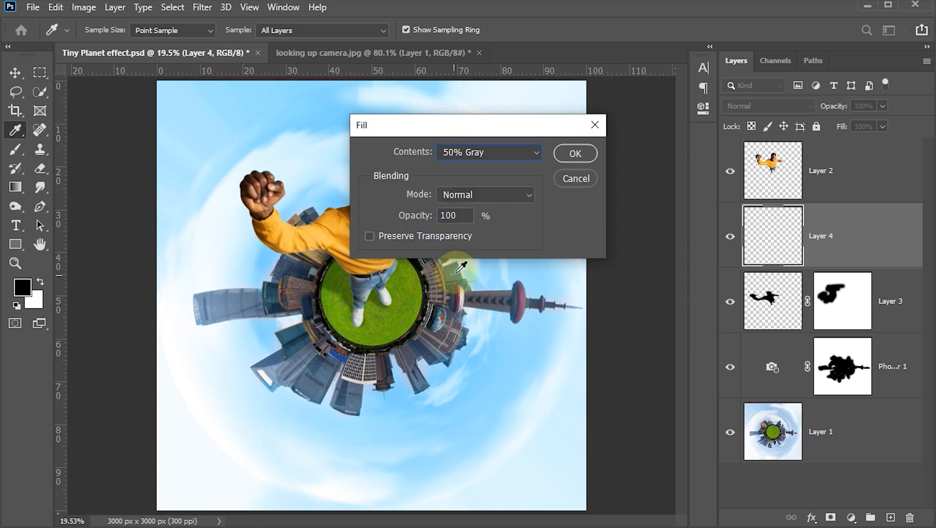
left_click(571, 153)
key("v")
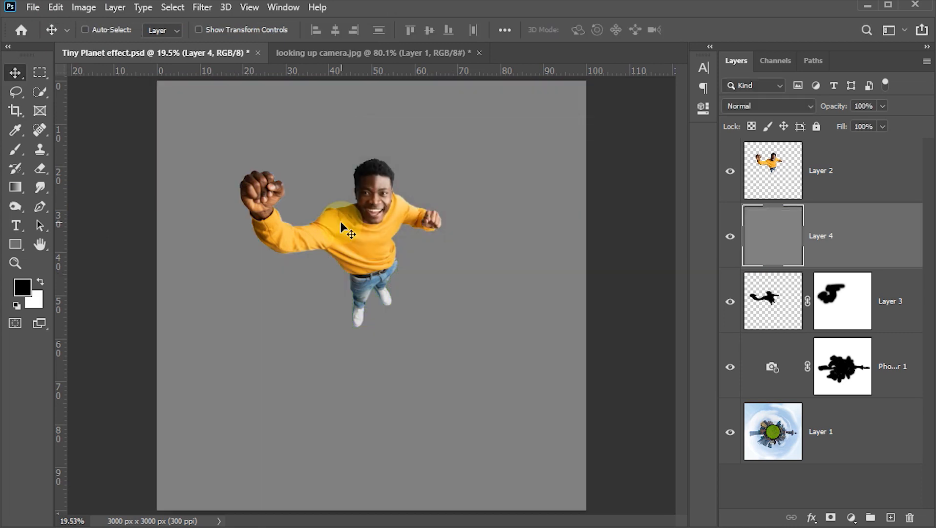
left_click(739, 107)
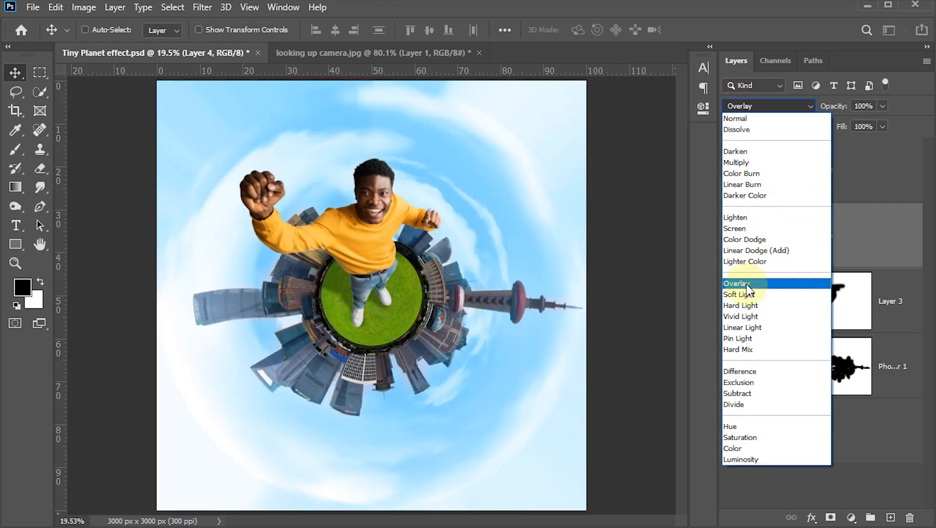
left_click(748, 283)
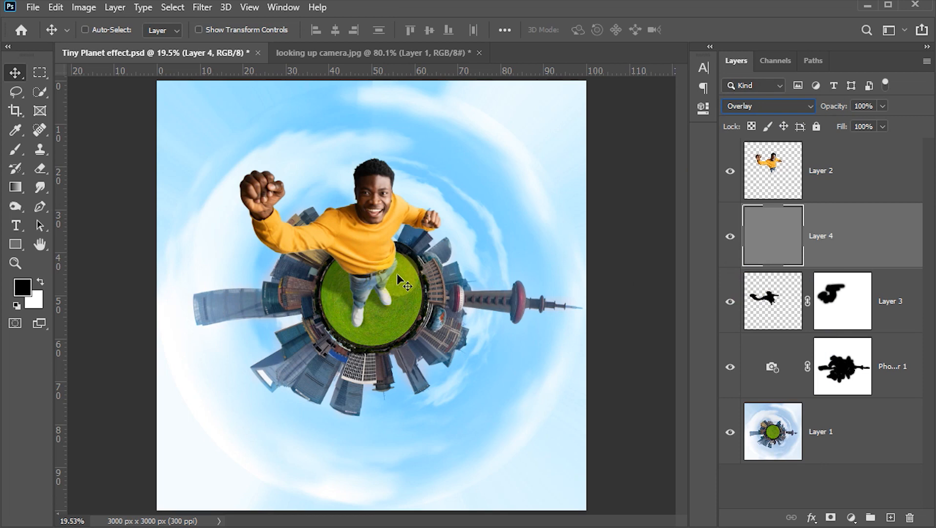
- Darken the buildings beneath the man's raised arm using a 300 px Burn tool on Midtones, and set the gray layer's opacity to 50%
left_click(16, 207)
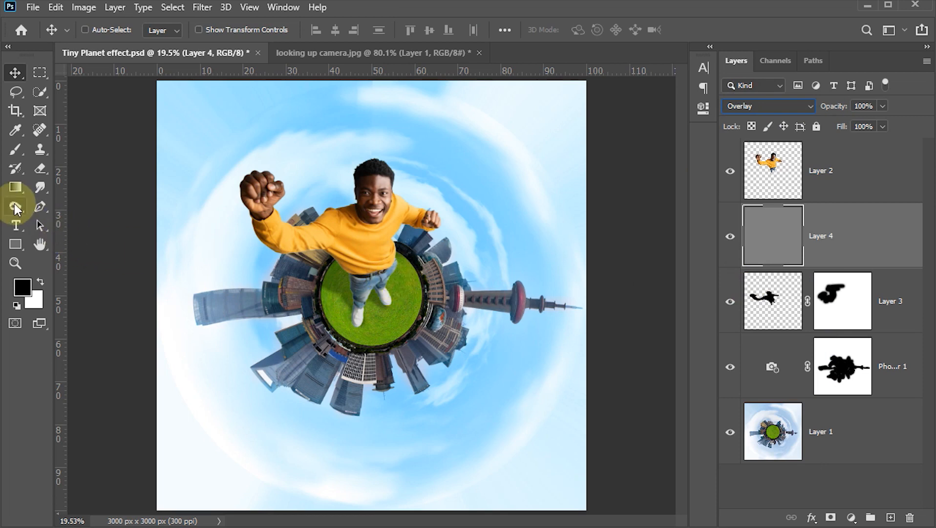
left_click(16, 208)
left_click(69, 219)
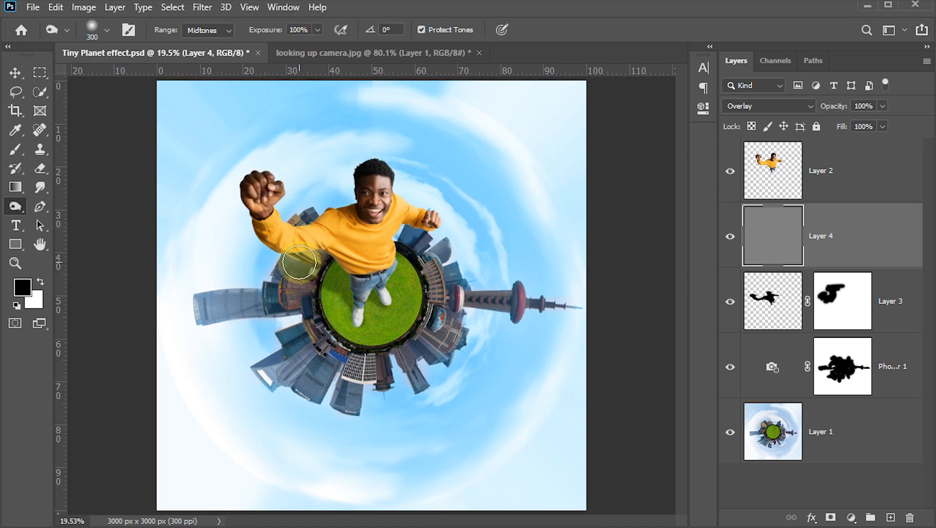
mouse_move(299, 262)
left_mouse_down()
mouse_move(307, 223)
mouse_move(293, 251)
mouse_move(296, 285)
mouse_move(309, 267)
mouse_move(268, 302)
mouse_move(292, 303)
mouse_move(299, 291)
mouse_move(309, 225)
mouse_move(282, 284)
mouse_move(311, 247)
mouse_move(303, 315)
mouse_move(316, 235)
mouse_move(291, 289)
left_mouse_up()
left_click(16, 72)
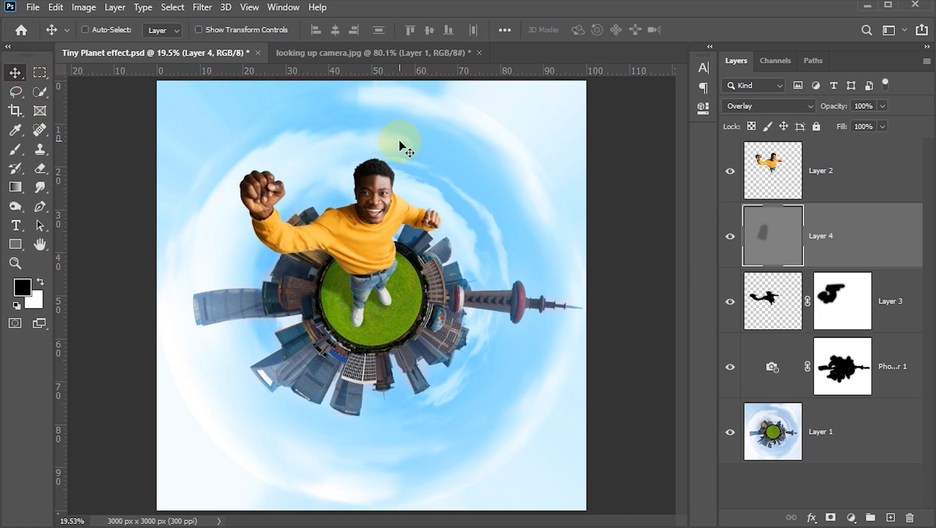
left_click(873, 105)
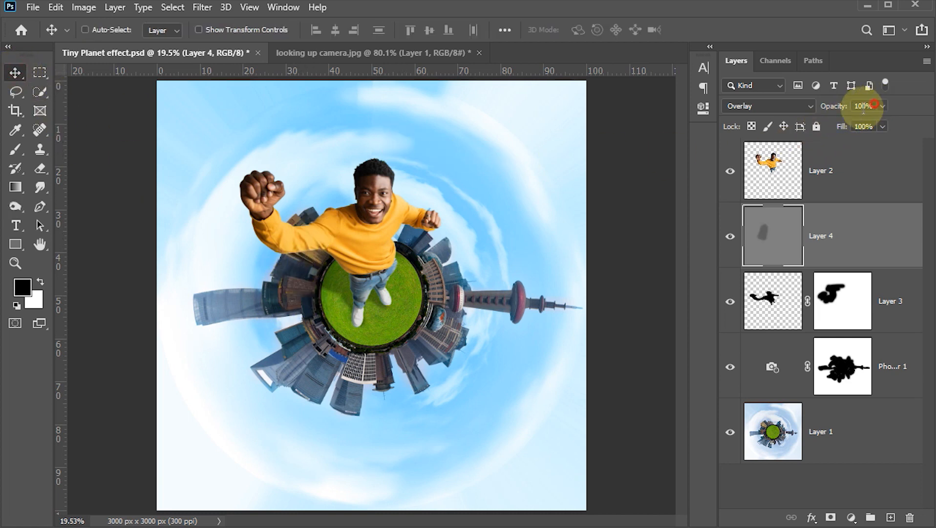
type("50")
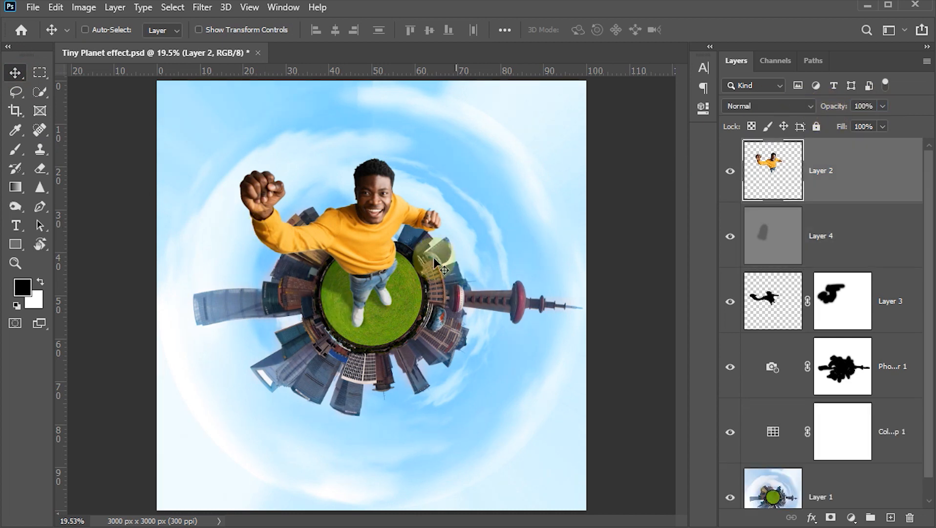
- Create a new layer above the man and fill it with black
left_click(352, 309)
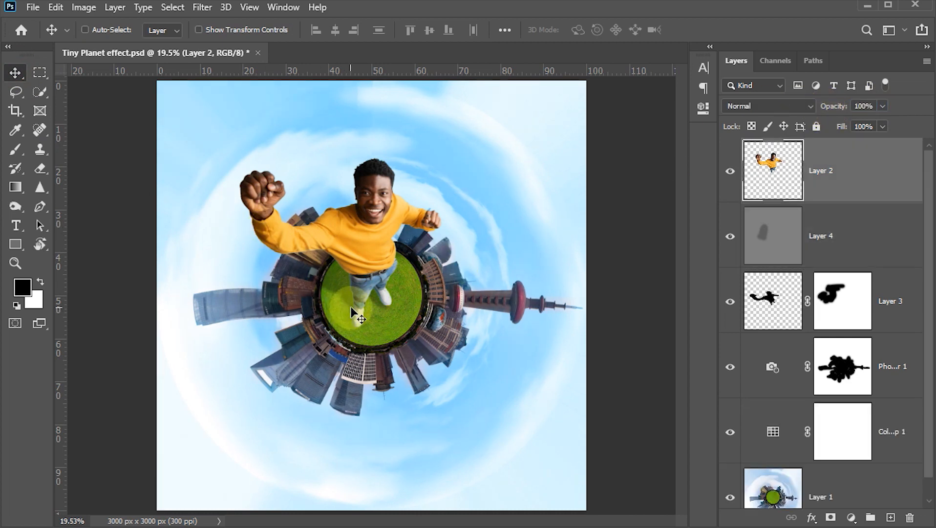
left_click(780, 165)
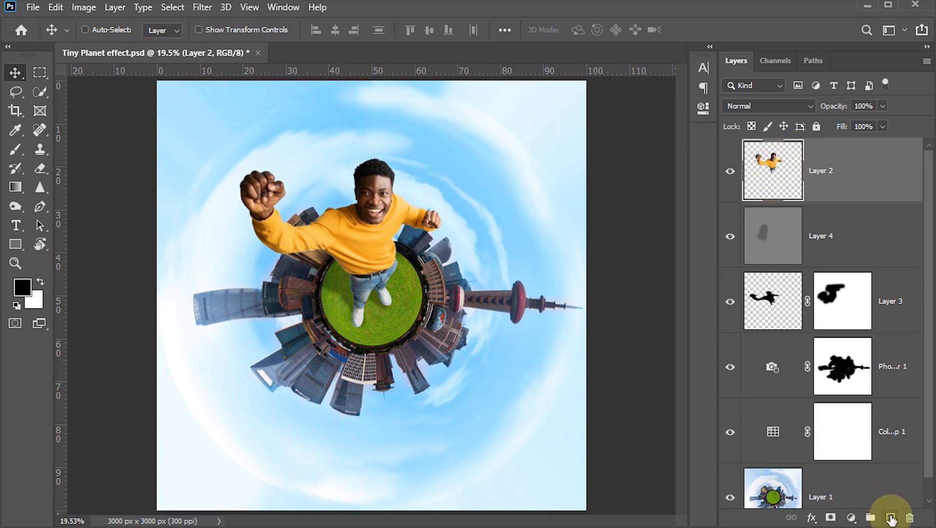
left_click(891, 517)
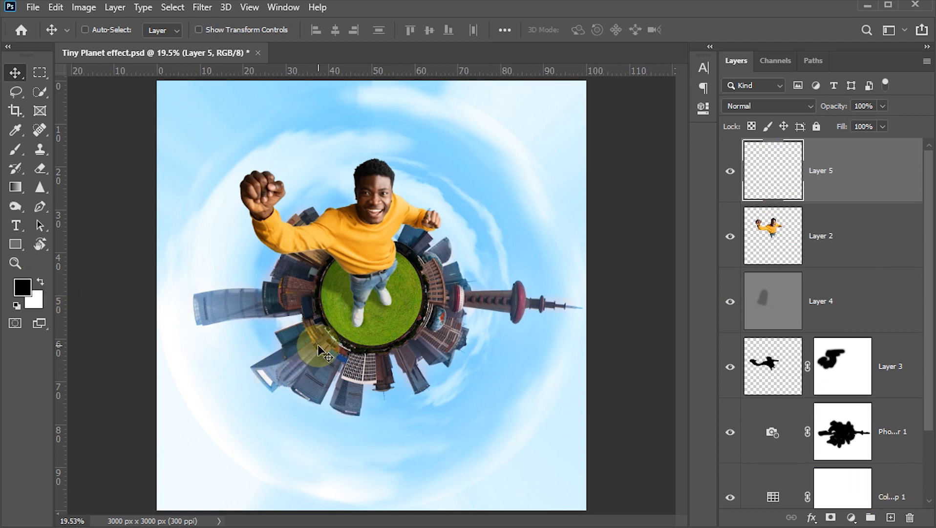
key("alt+BackSpace")
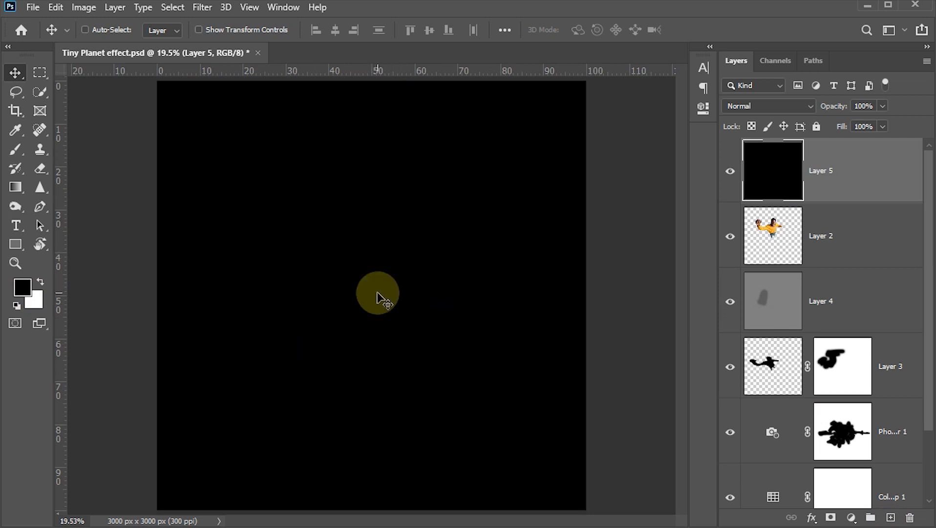
- Render a 105mm Prime lens flare at 115% brightness on the black layer
left_click(196, 8)
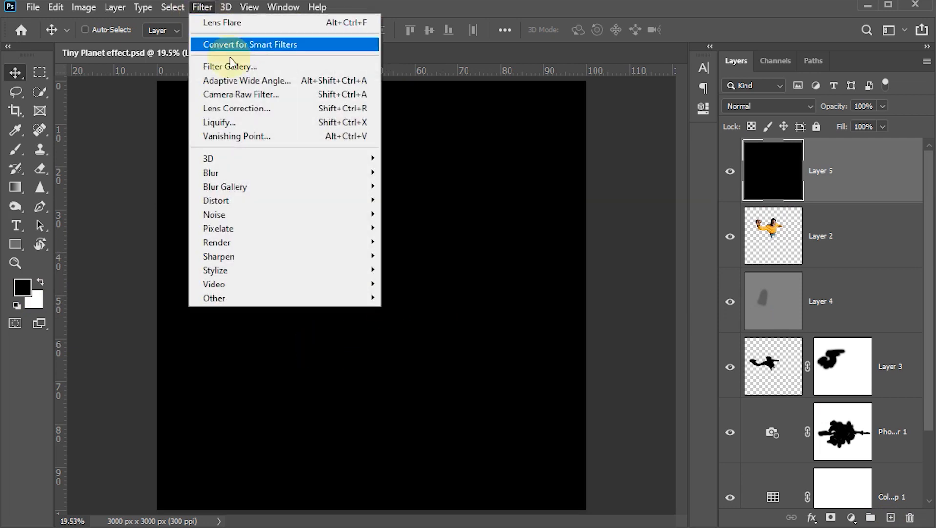
mouse_move(241, 240)
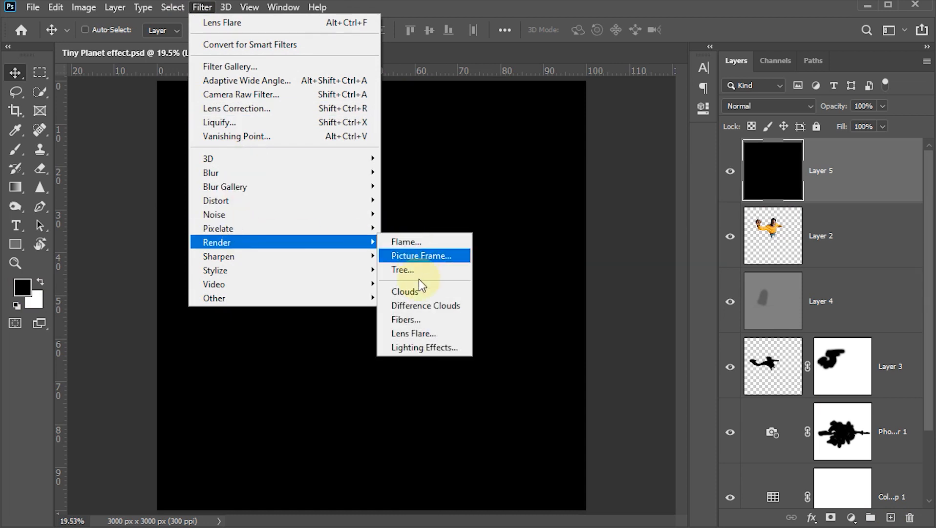
left_click(412, 330)
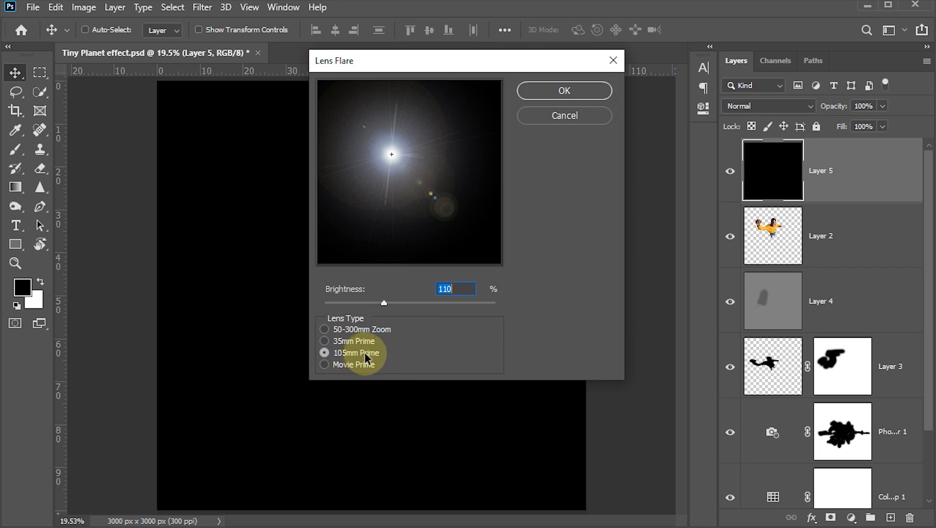
left_click_drag(458, 290, 440, 289)
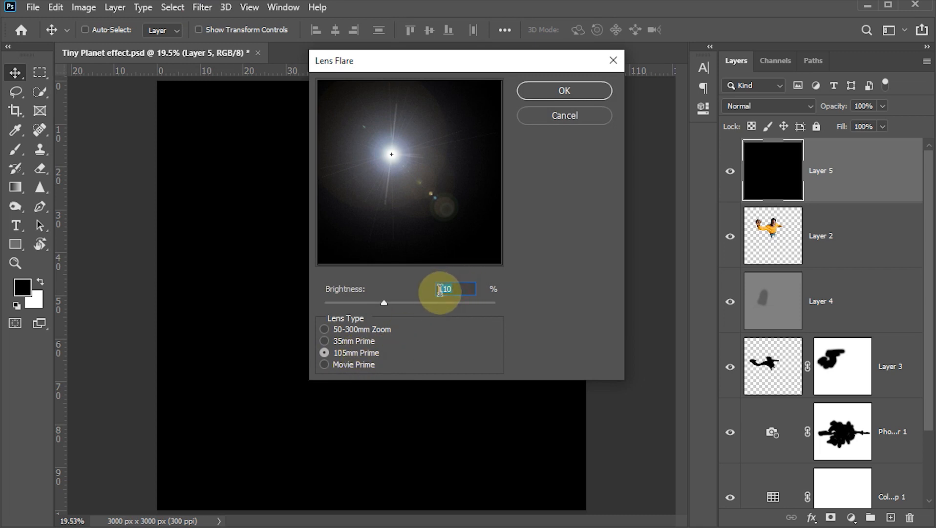
type("115")
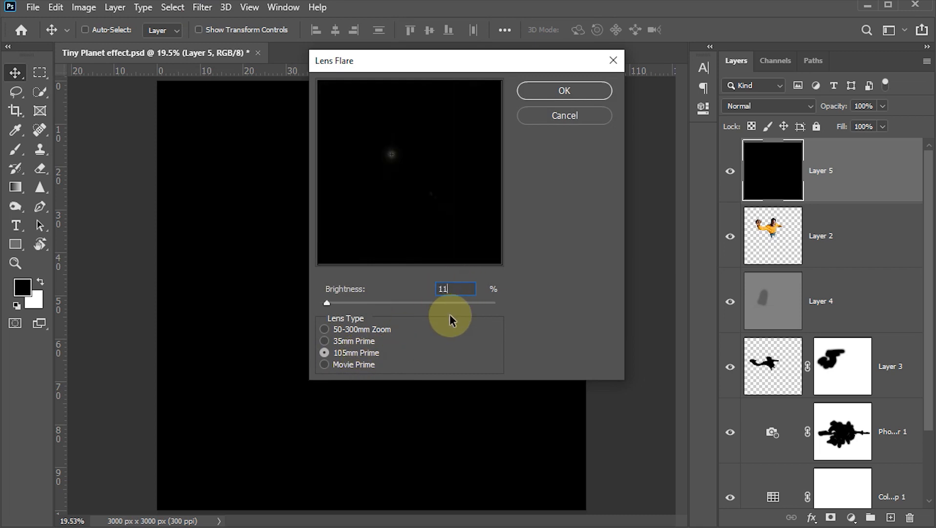
left_click(578, 89)
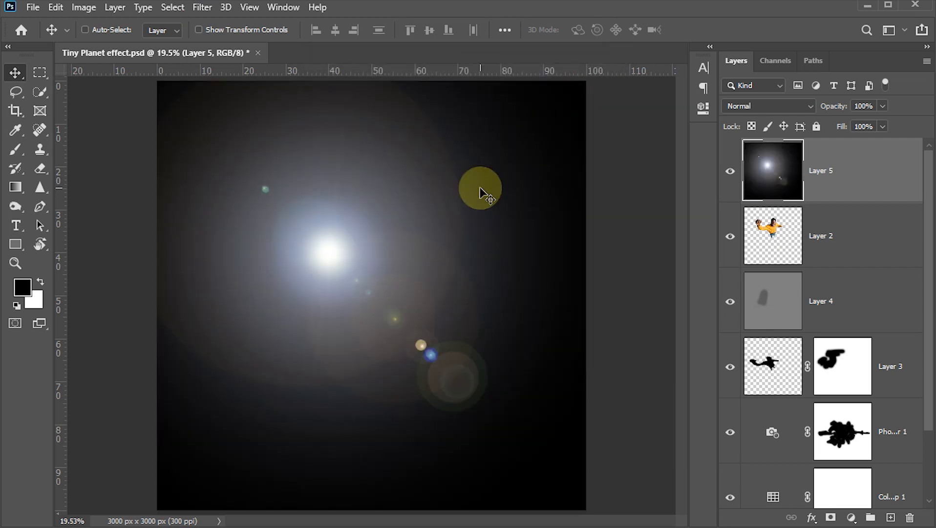
- Set the flare layer's blend mode to Lighten and move the flare into the sky at the image's upper-left corner
left_click(791, 105)
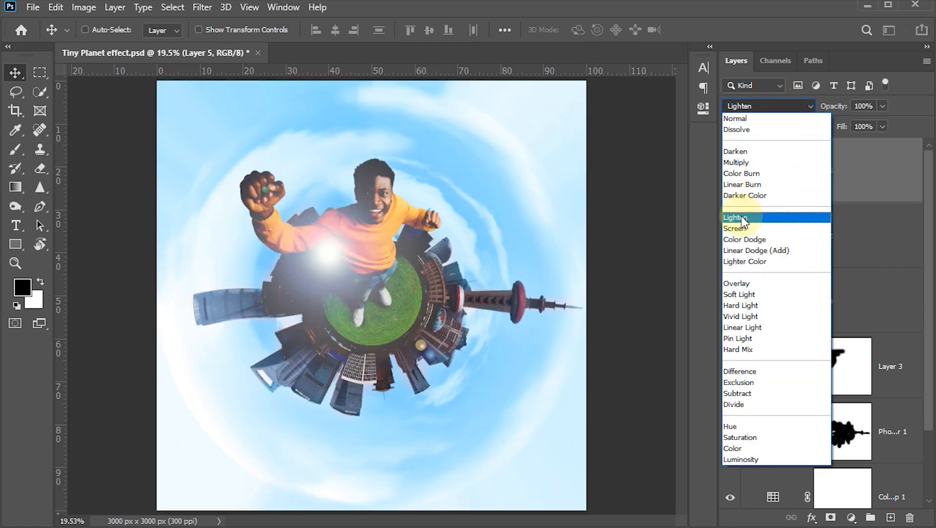
left_click(740, 216)
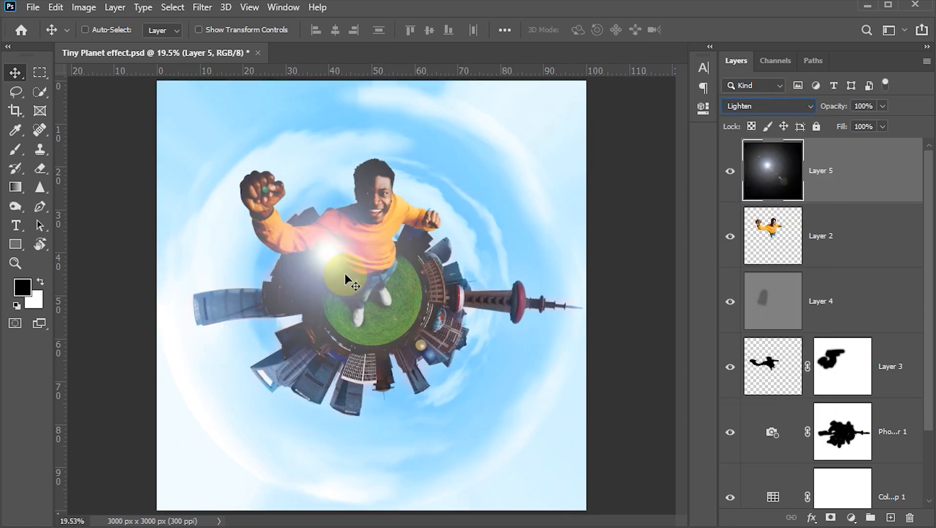
left_click_drag(348, 276, 222, 149)
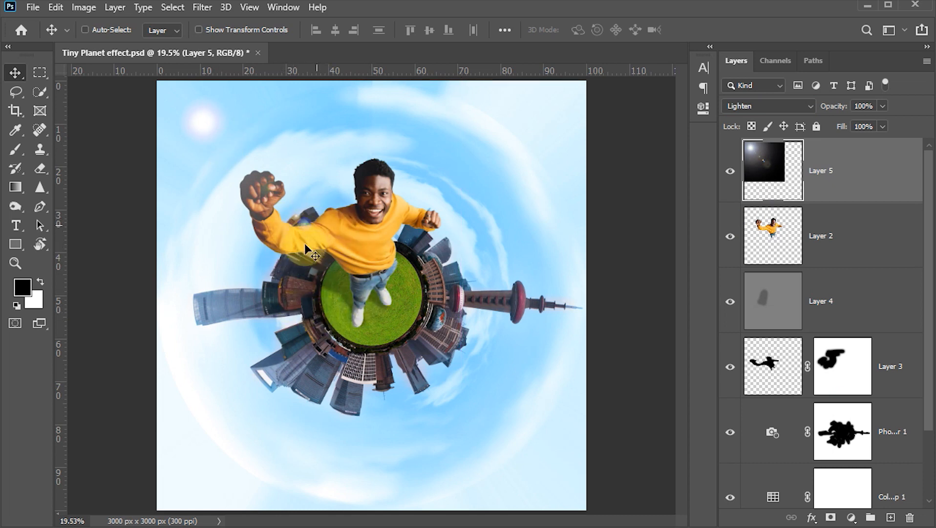
- Add a mask to the flare layer and paint black over the man's face, sweater, arms and fist with a 150 px brush
left_click(830, 517)
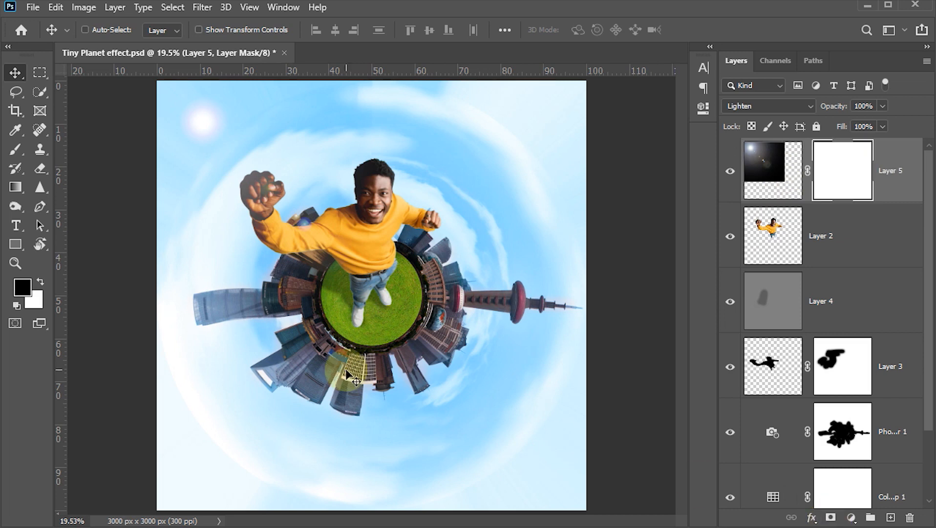
key("b")
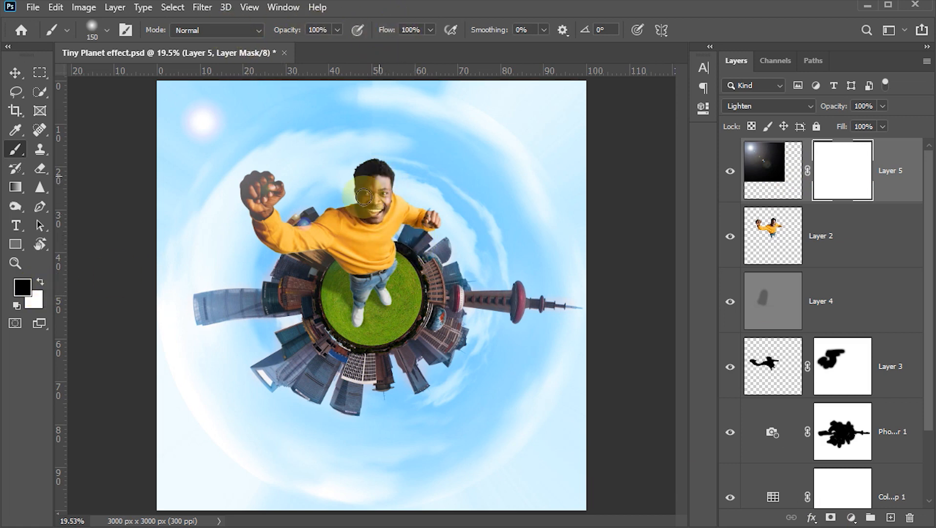
mouse_move(364, 197)
left_mouse_down()
mouse_move(378, 181)
mouse_move(375, 212)
mouse_move(374, 190)
left_mouse_up()
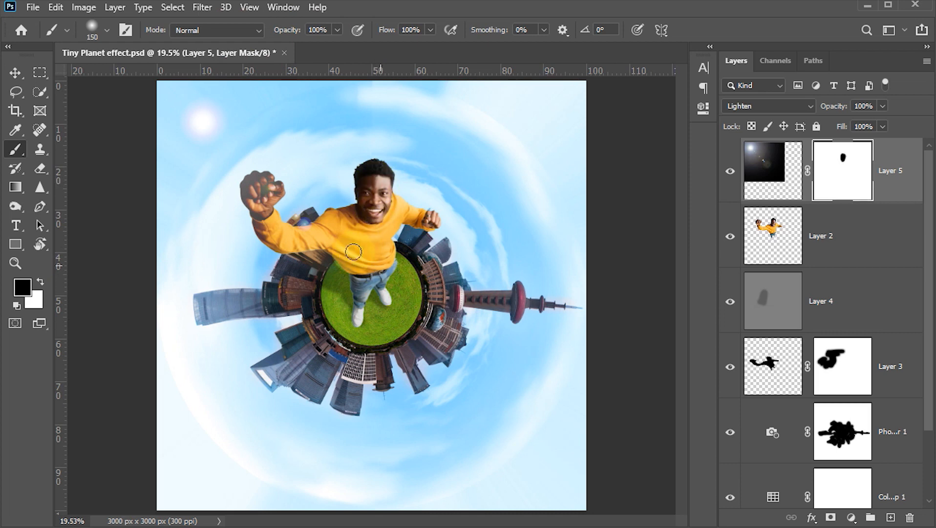
mouse_move(353, 252)
left_mouse_down()
mouse_move(330, 229)
mouse_move(364, 210)
mouse_move(377, 177)
mouse_move(404, 216)
mouse_move(428, 217)
mouse_move(383, 201)
mouse_move(306, 234)
mouse_move(266, 220)
mouse_move(274, 183)
mouse_move(245, 191)
mouse_move(260, 181)
mouse_move(259, 200)
left_mouse_up()
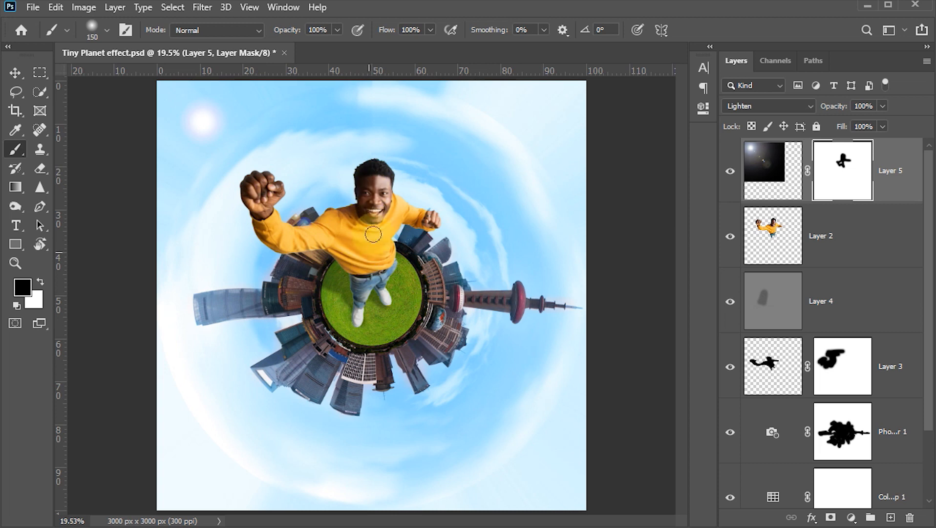
left_click_drag(413, 215, 371, 190)
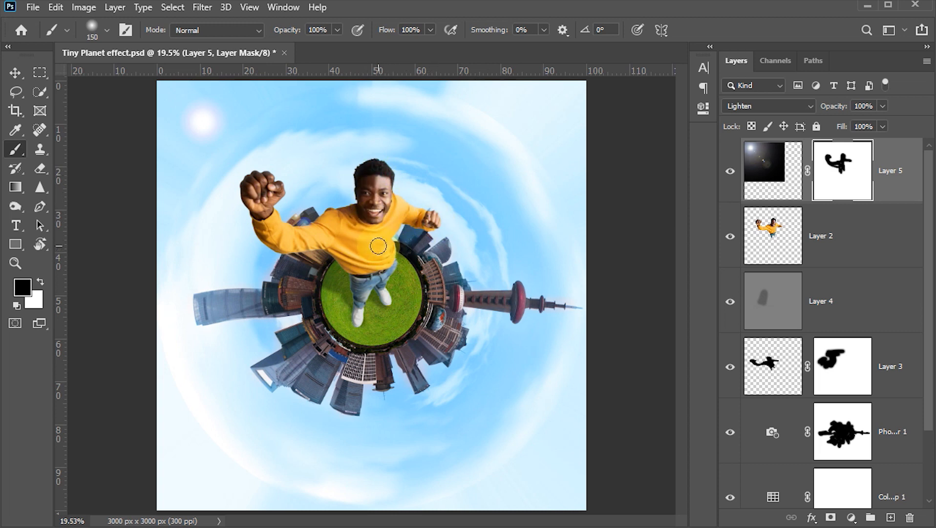
left_click(14, 72)
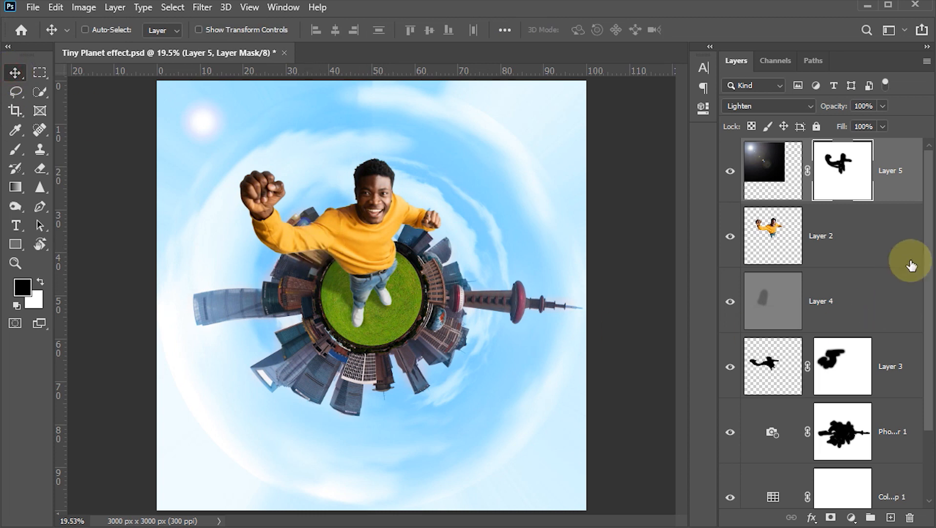
- Add a Color Lookup adjustment directly above the tiny planet layer and load the 3Strip.look 3D LUT
scroll(921, 225, "down", 2)
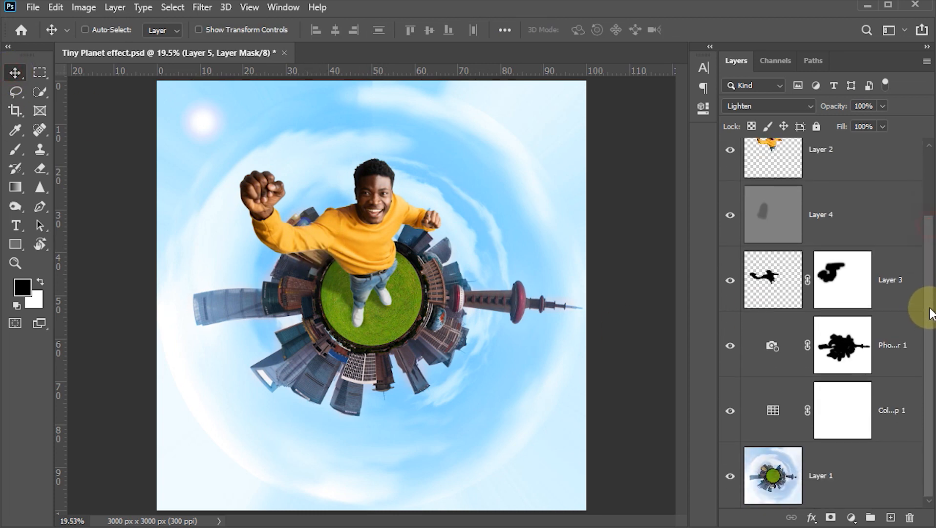
left_click(779, 472)
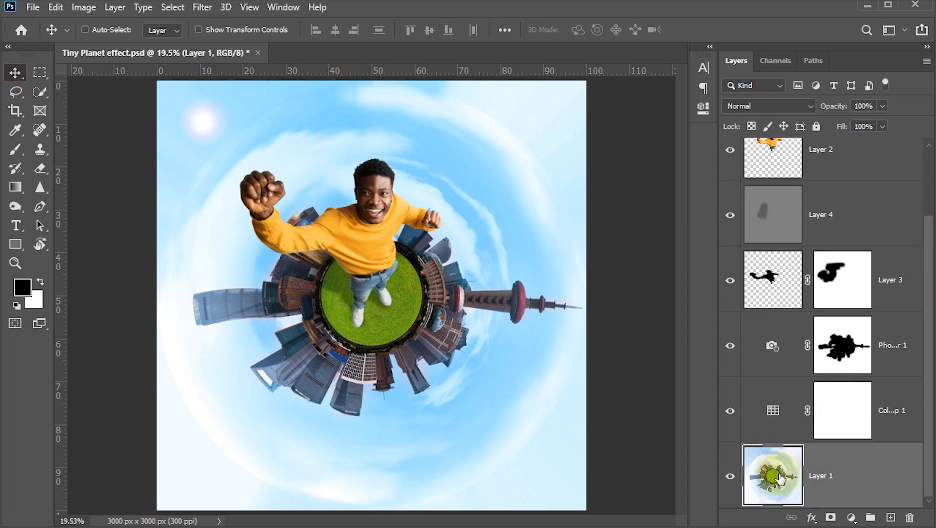
left_click(851, 518)
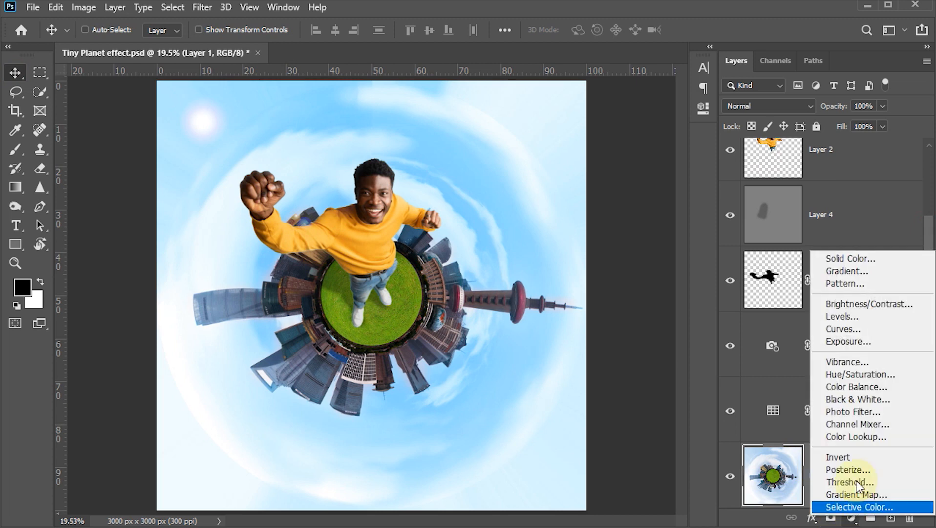
left_click(856, 437)
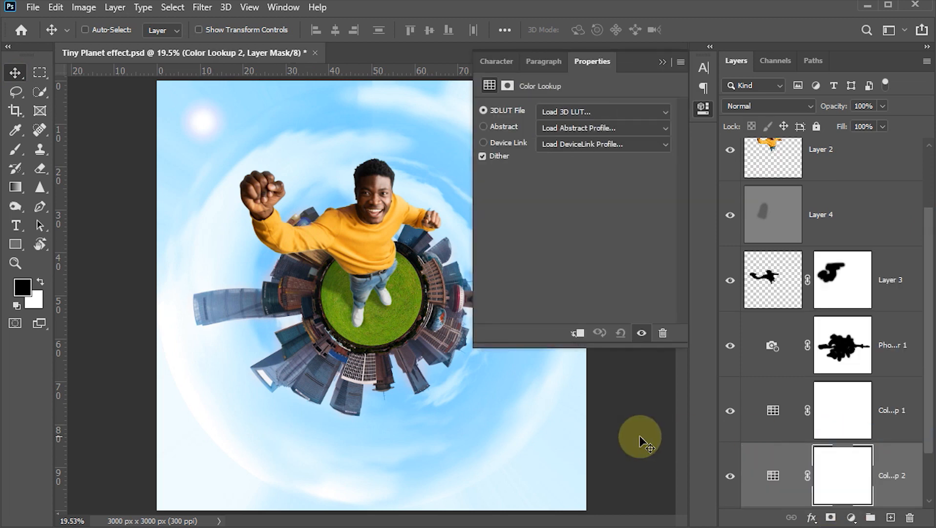
left_click(609, 112)
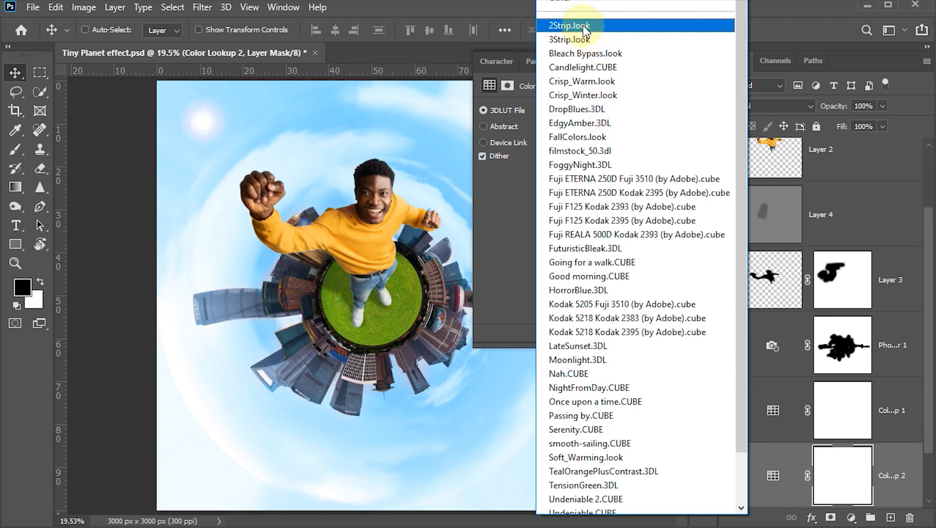
left_click(583, 39)
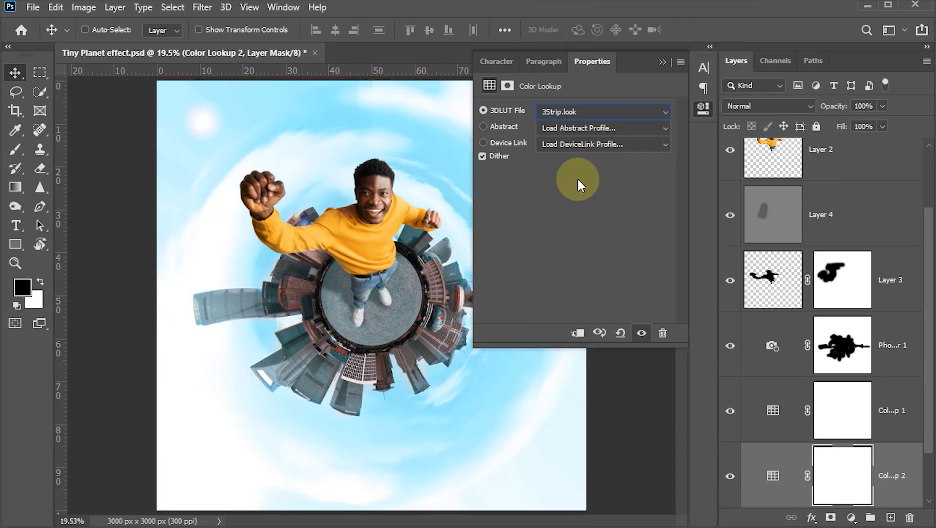
- Try other 3D LUTs on the lower Color Lookup adjustment and settle on Good morning.CUBE
key("Down")
key("Down")
key("Down")
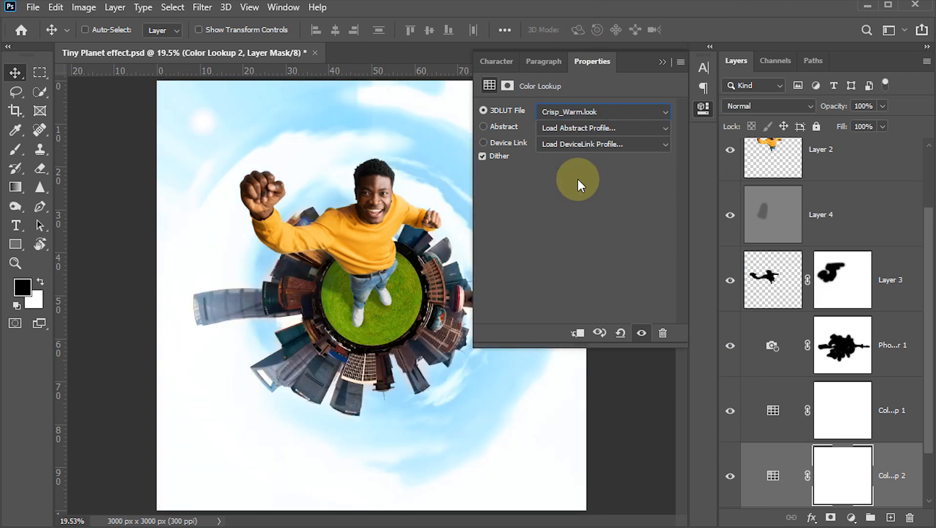
key("Down")
left_click(618, 113)
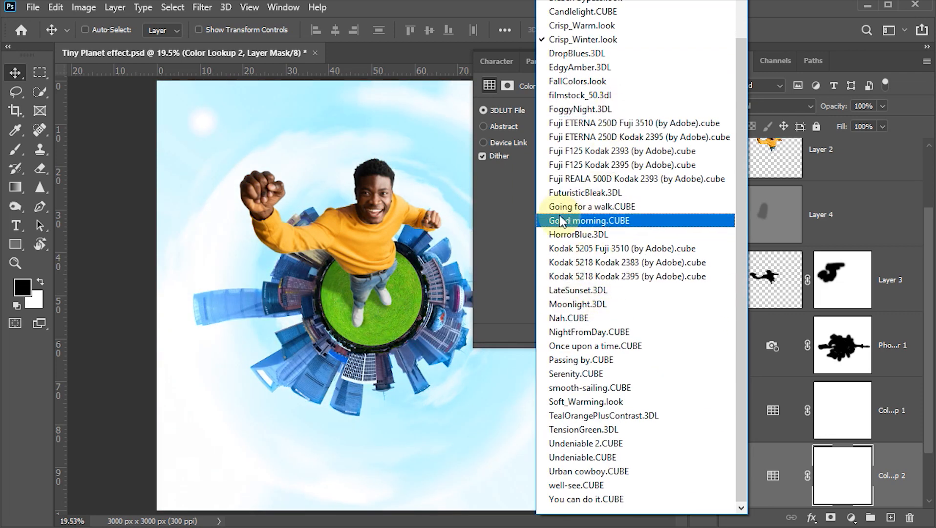
left_click(585, 219)
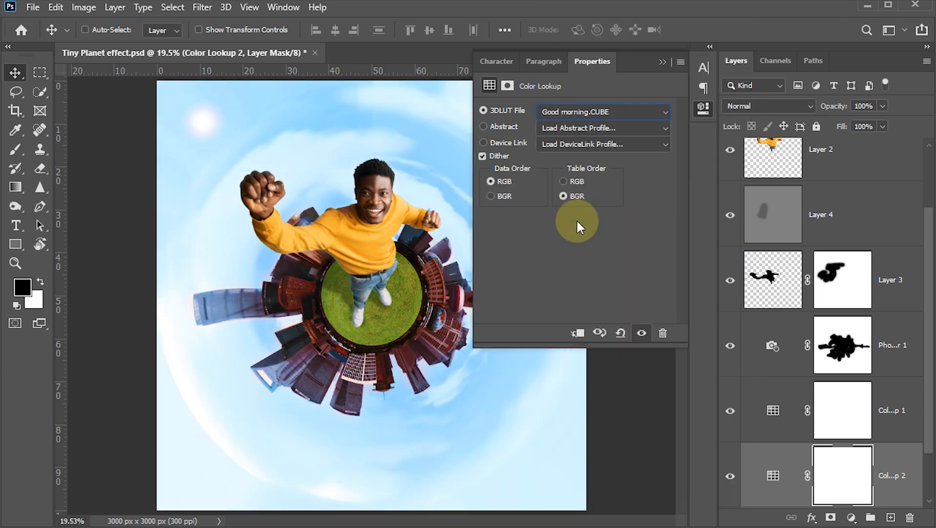
left_click(662, 63)
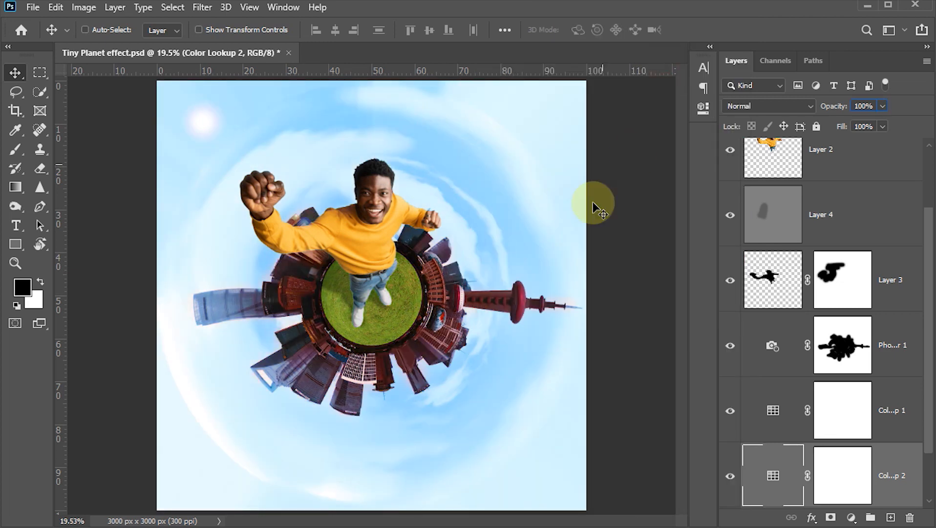
- Set the opacity of the Color Lookup adjustment directly above the tiny planet to 35%
left_click(875, 104)
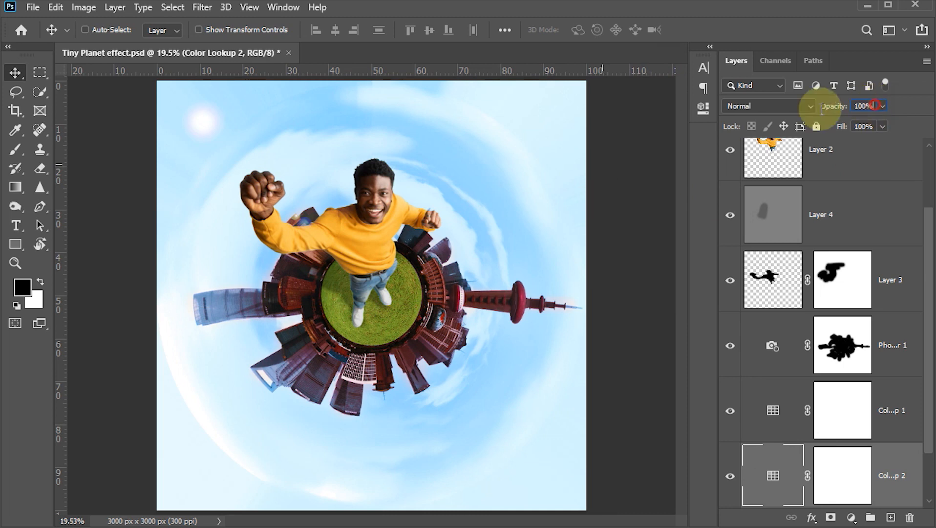
type("35")
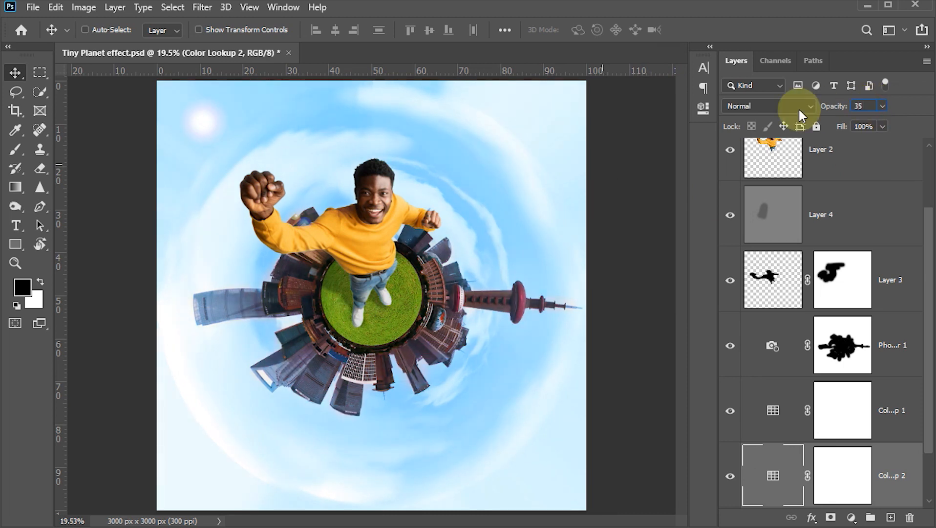
key("Return")
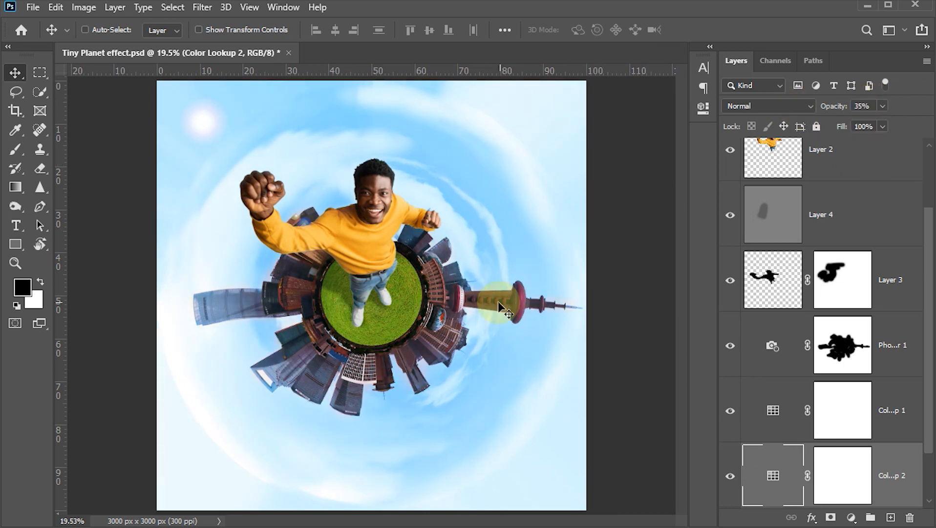